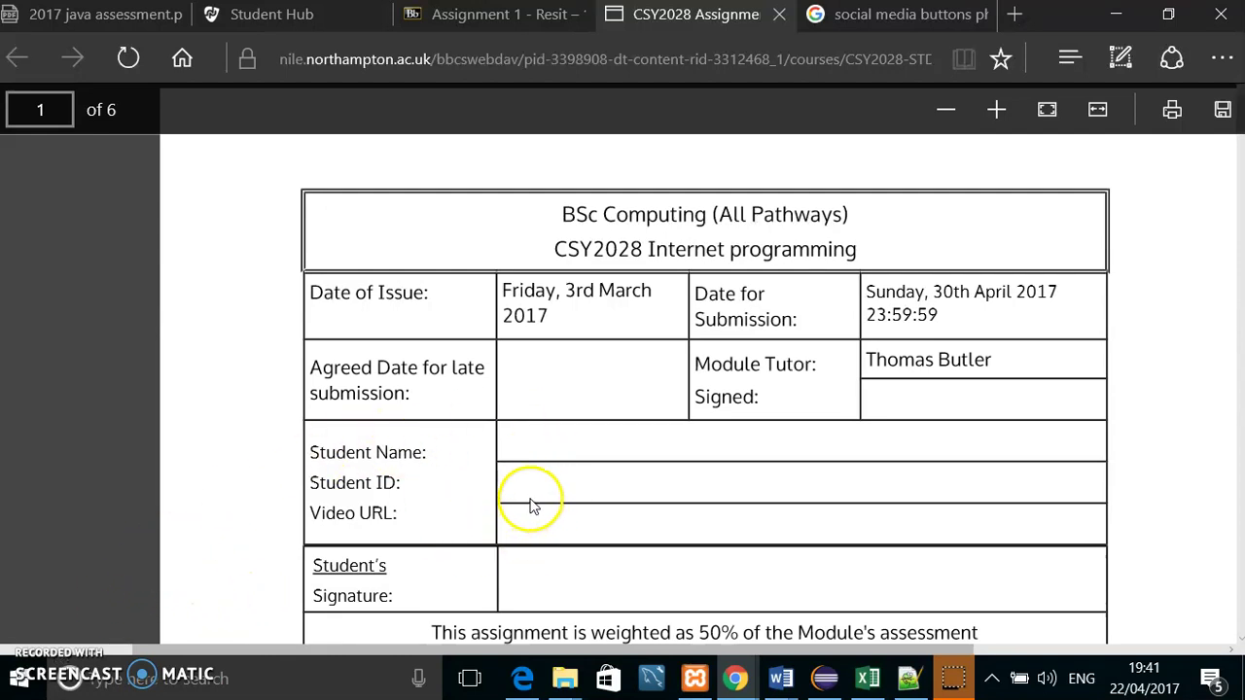
Step: Start the Apache and MySQL servers from the XAMPP Control Panel
click(698, 684)
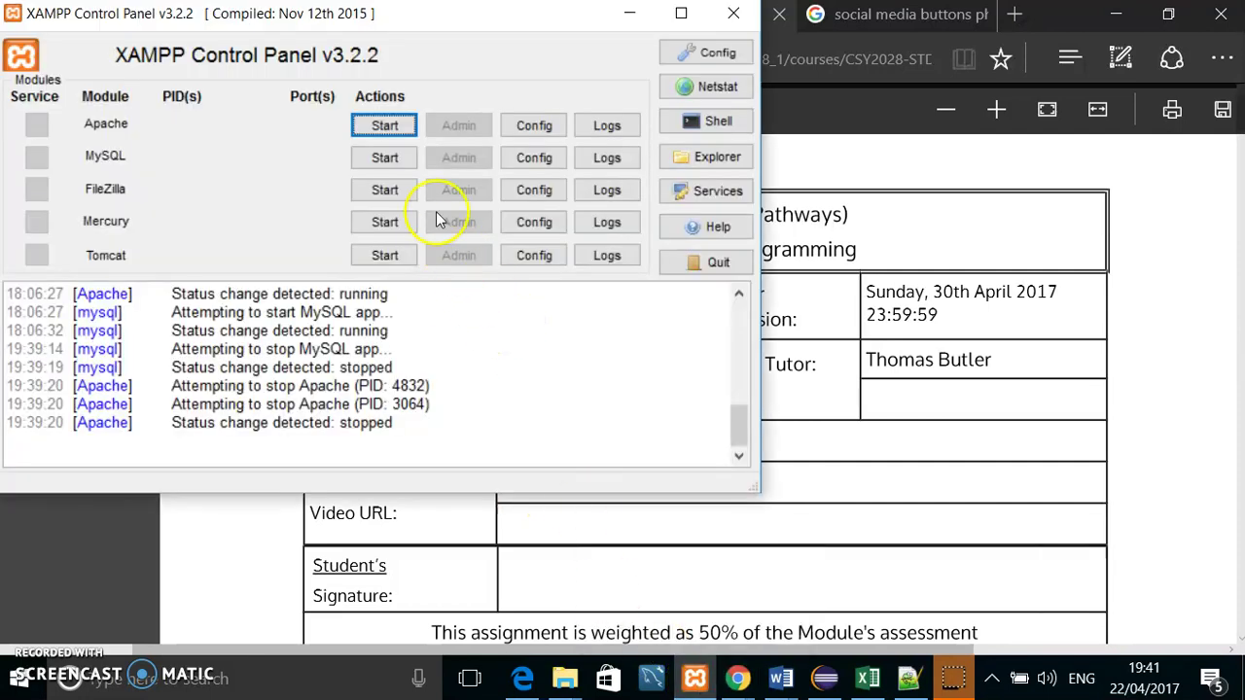
click(388, 134)
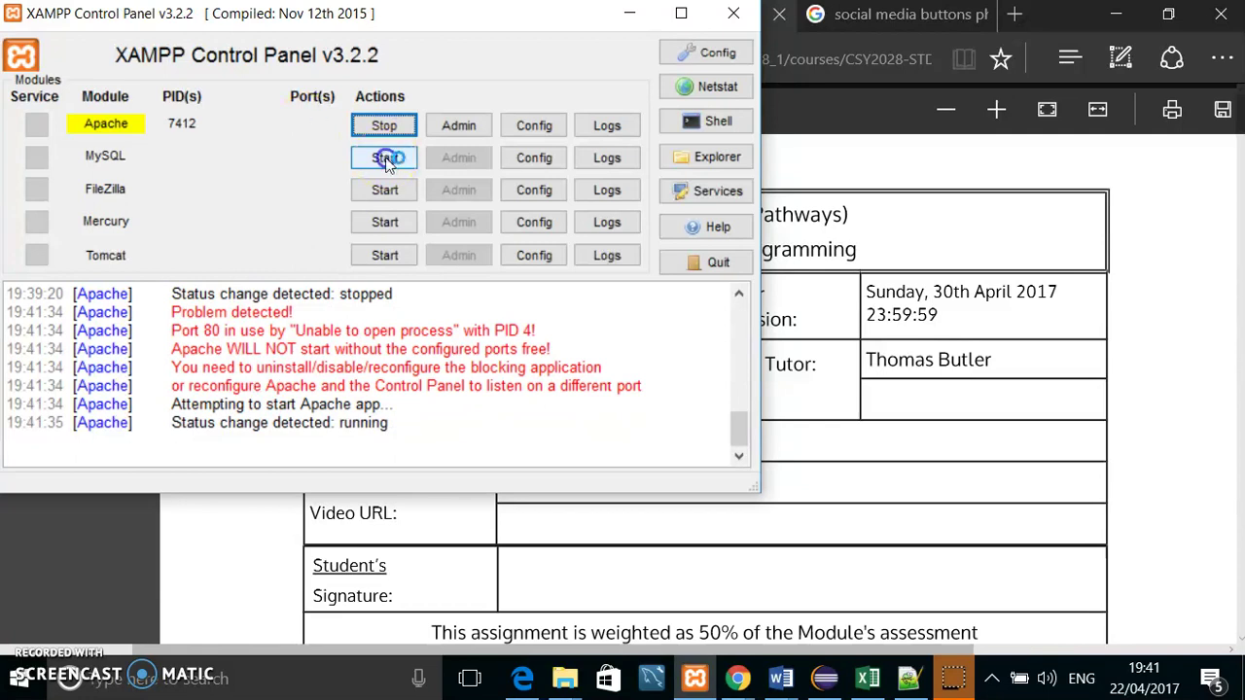
click(385, 158)
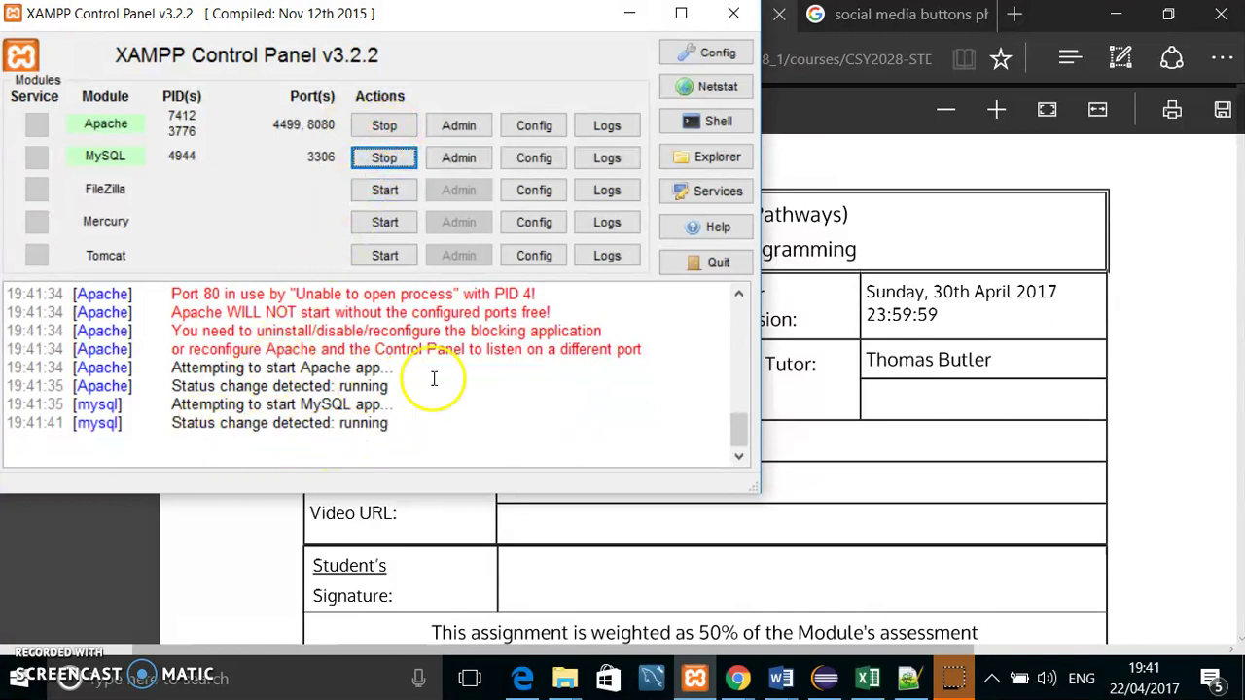
right_click(736, 676)
Step: Launch Chrome and open the Polling App user questionnaire on localhost, scrolling through its questions
click(711, 554)
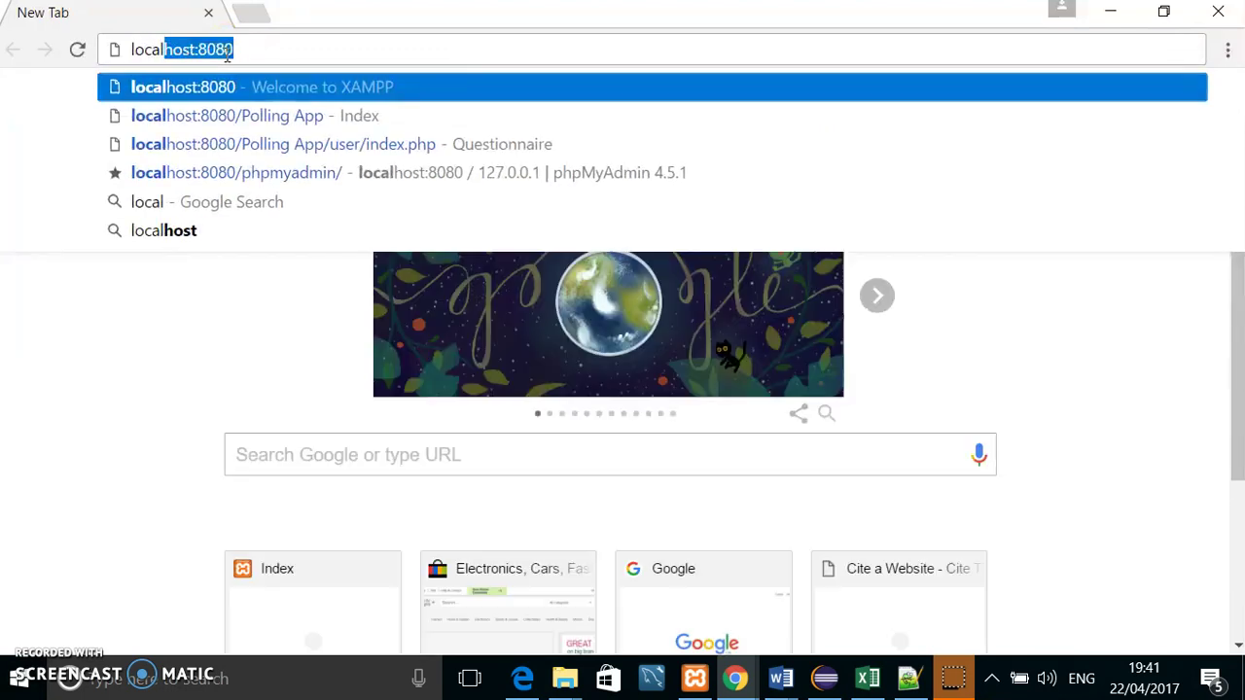
click(432, 146)
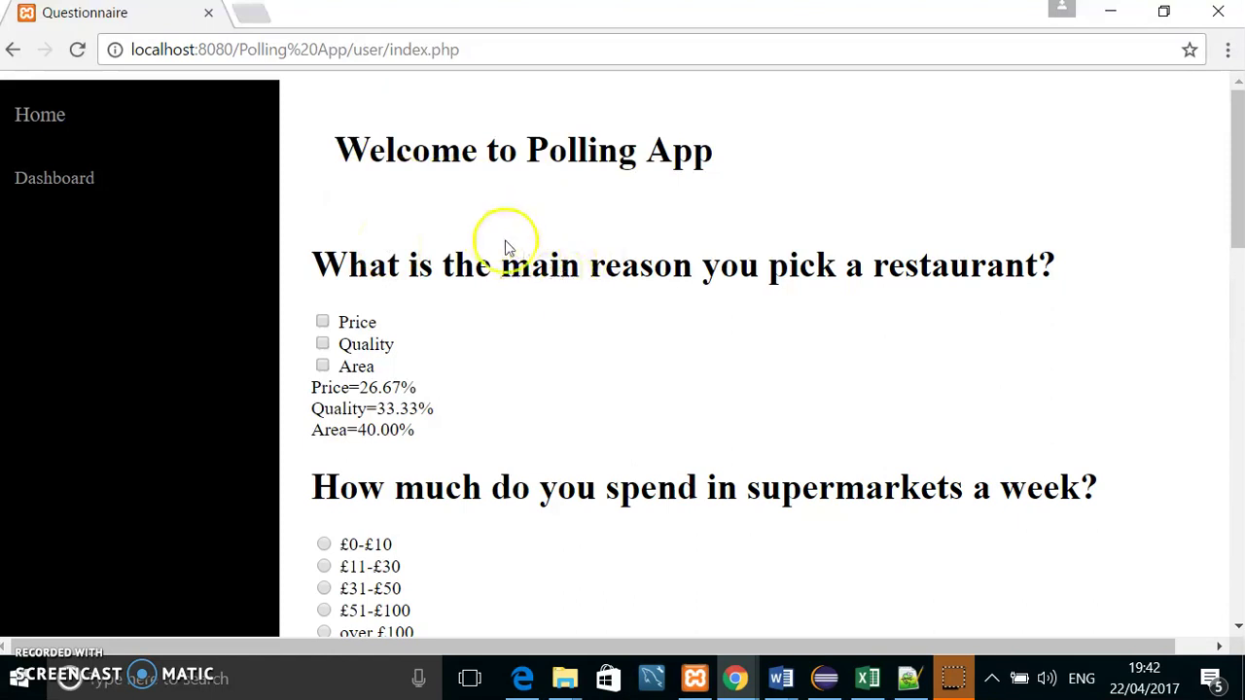
scroll(675, 233, down, 4)
scroll(675, 238, down, 5)
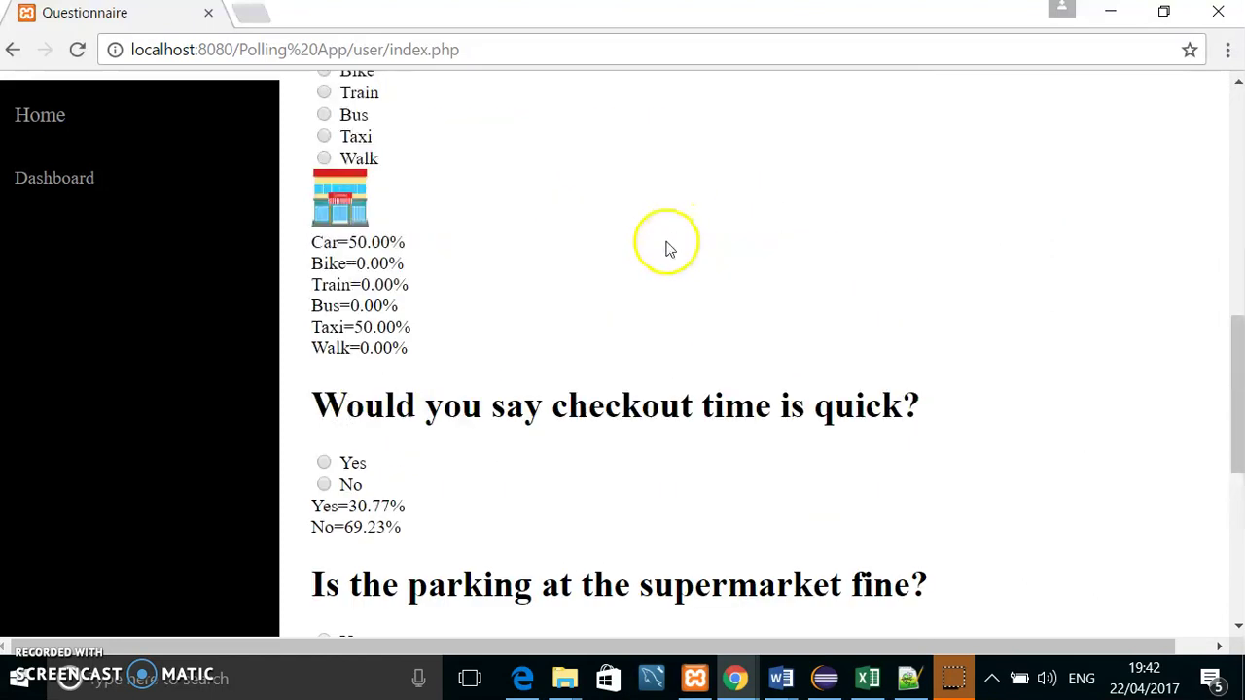
scroll(662, 244, up, 6)
scroll(650, 230, up, 3)
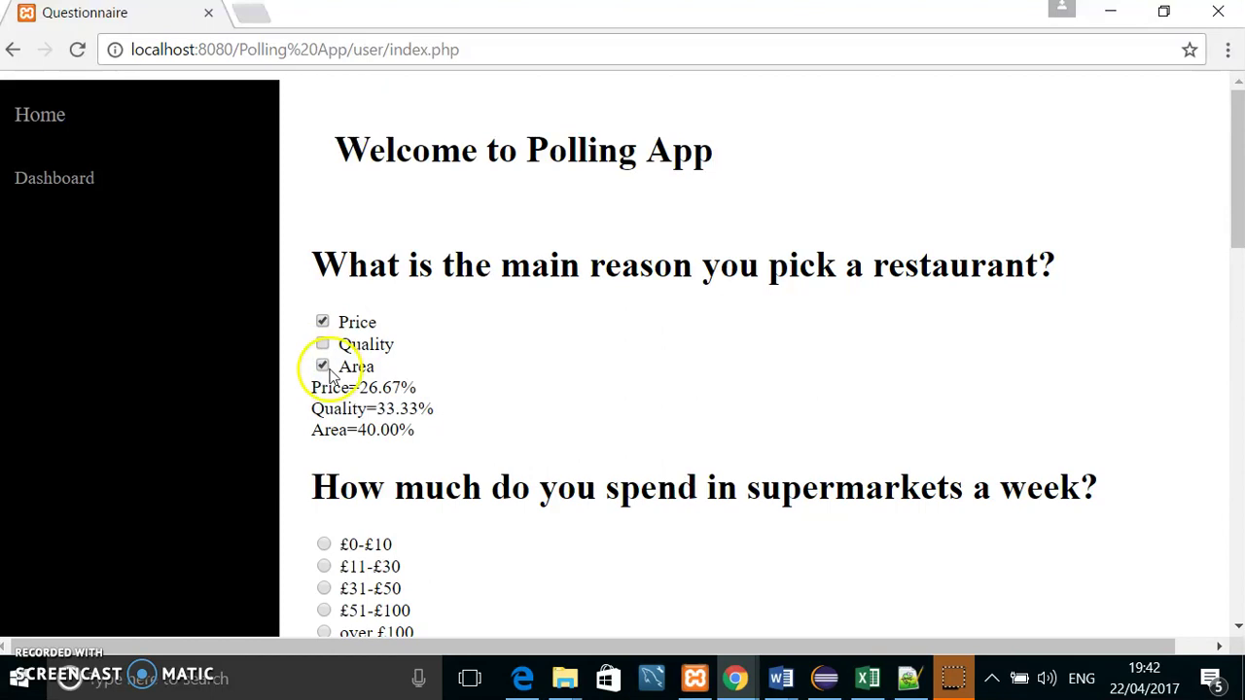
Step: Work down the form, answering No for checkout and Yes for parking, through to Sometimes for alcohol
scroll(355, 338, down, 2)
scroll(370, 348, down, 3)
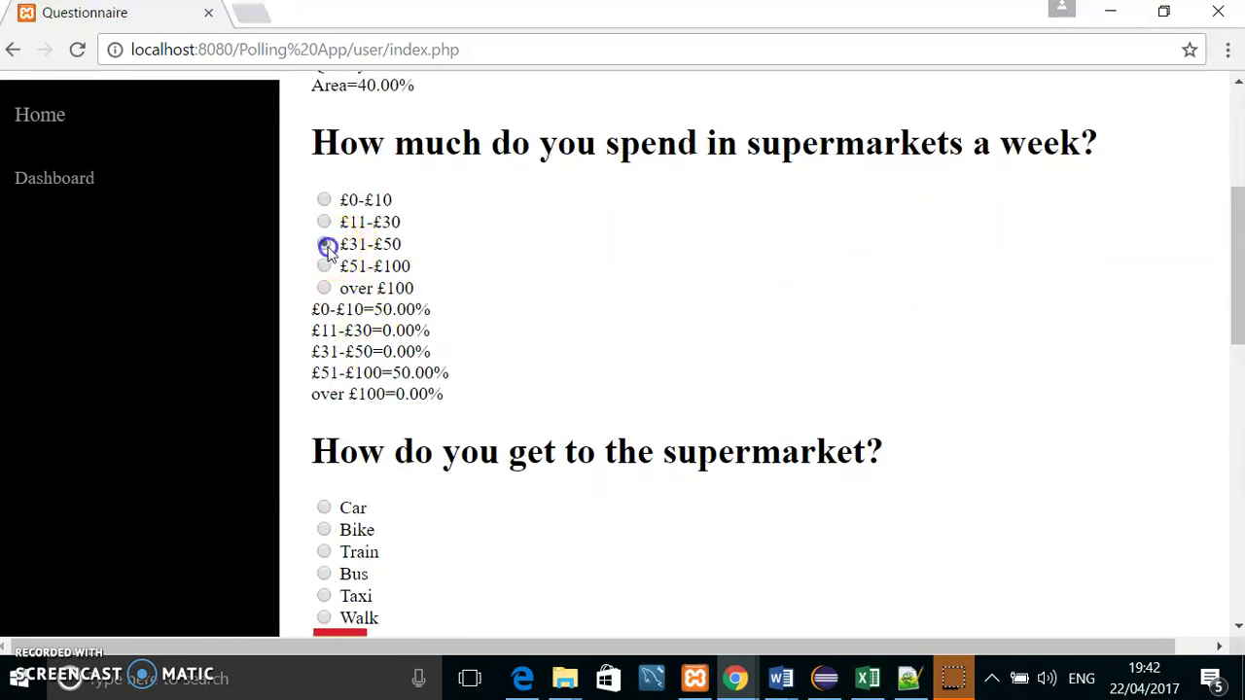
scroll(380, 292, down, 2)
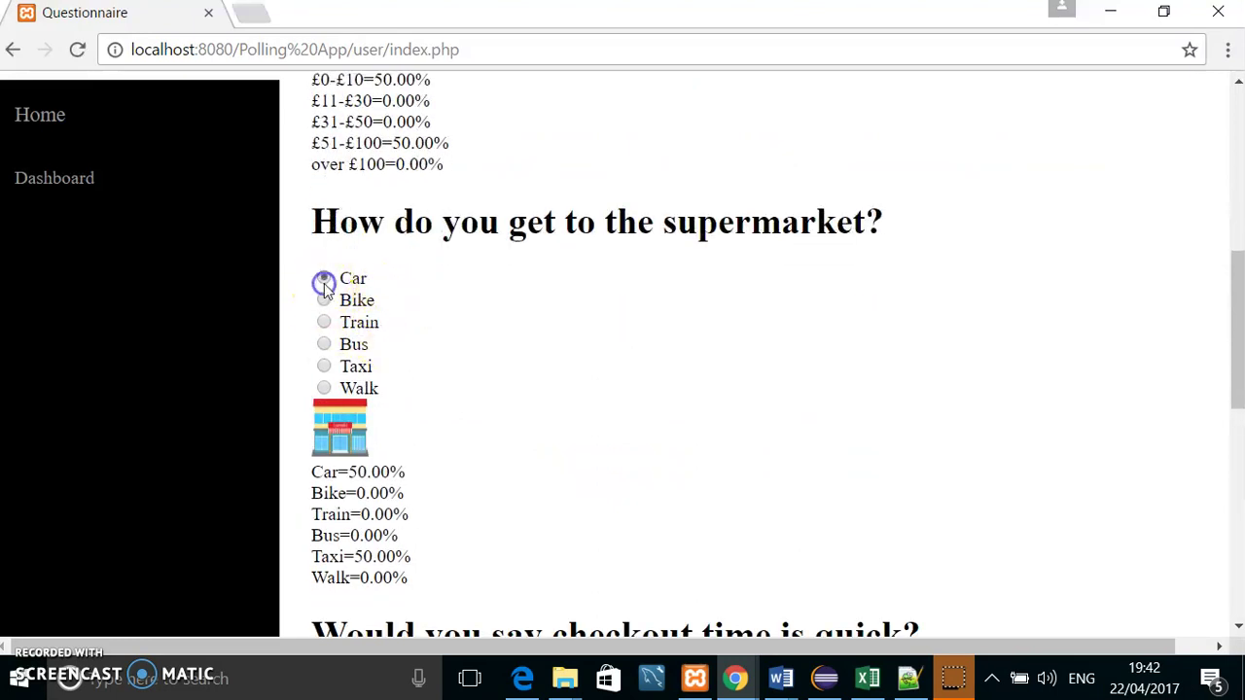
scroll(364, 289, down, 4)
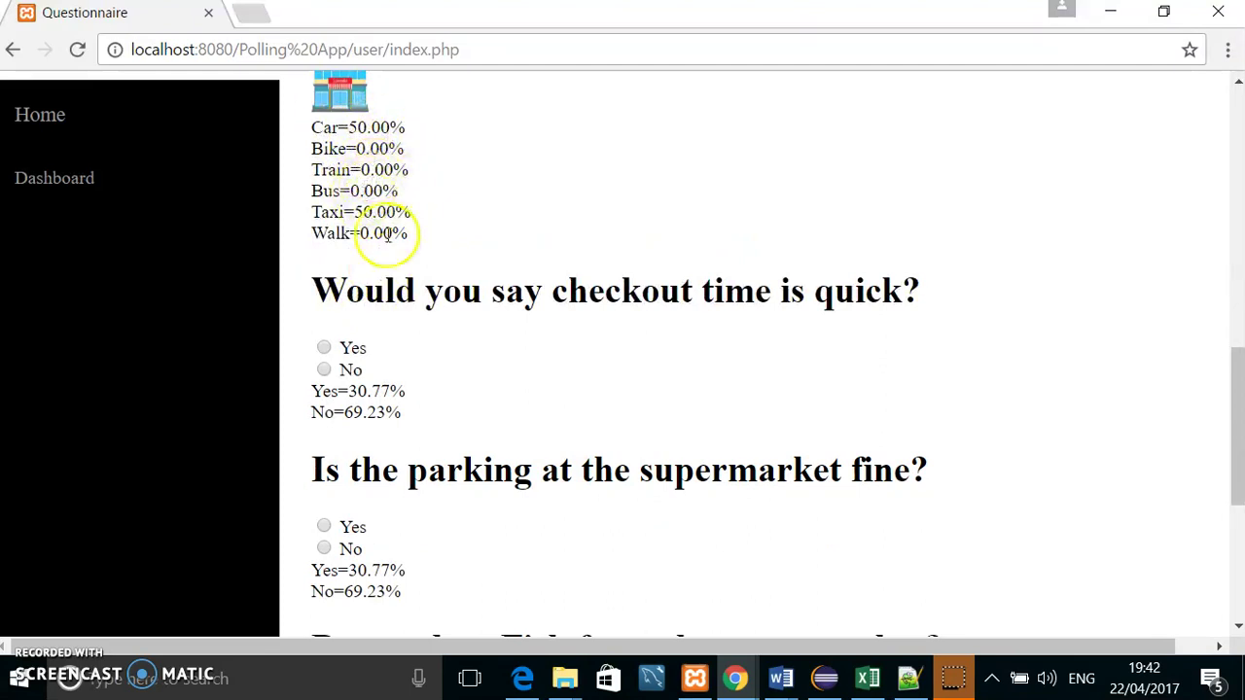
scroll(405, 275, down, 1)
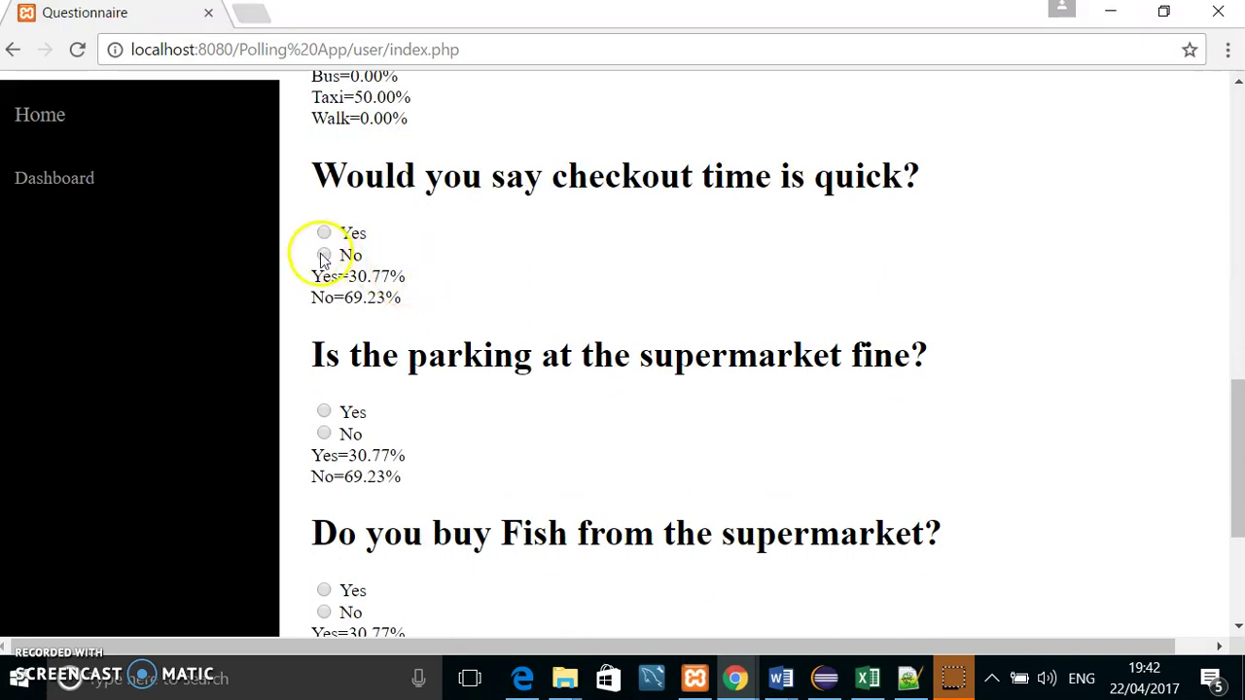
click(324, 255)
scroll(360, 277, down, 1)
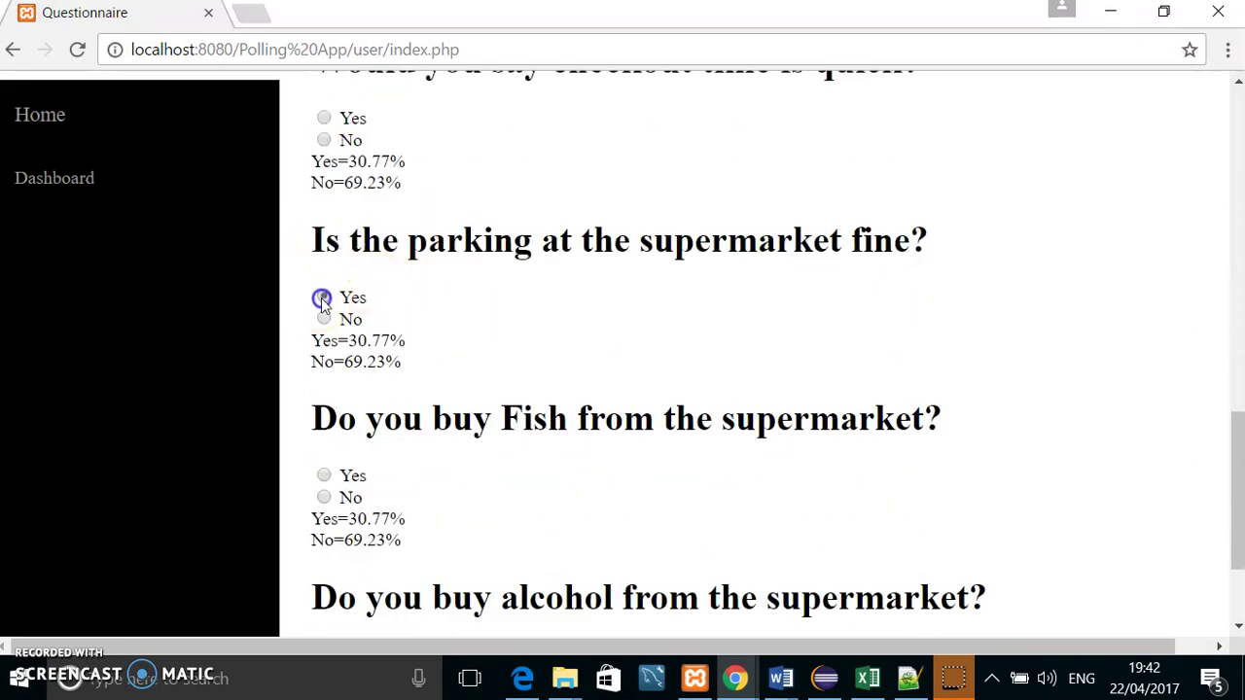
click(324, 298)
scroll(330, 312, down, 1)
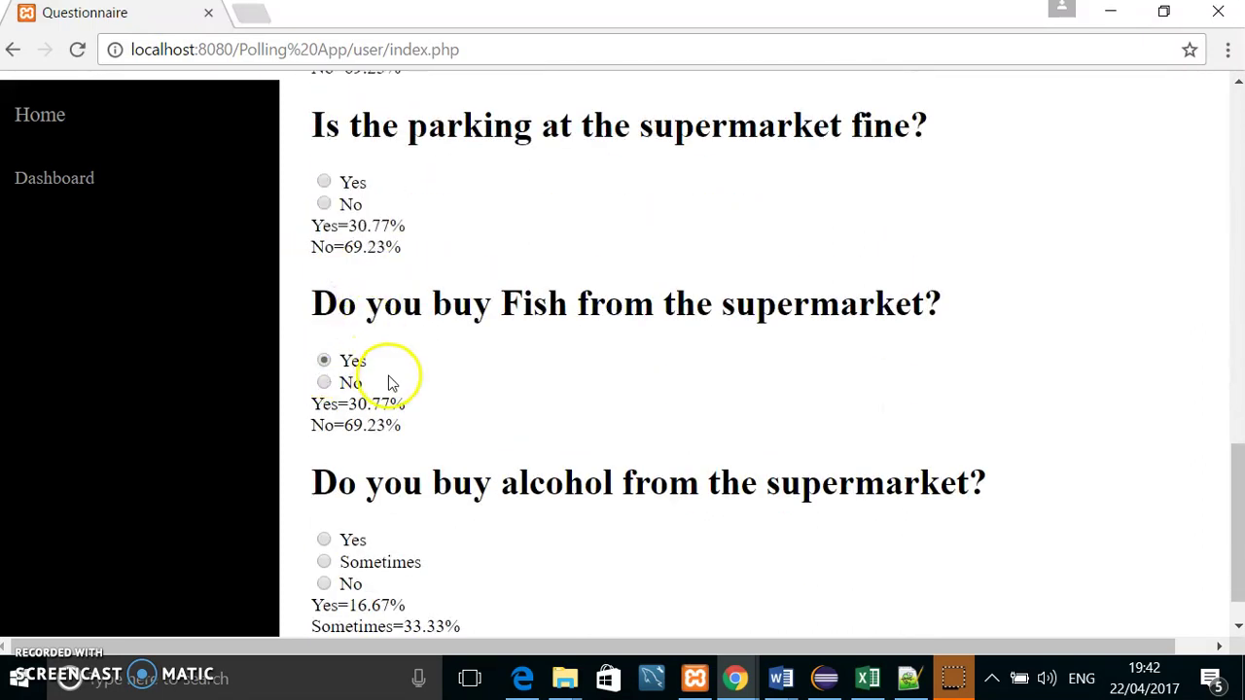
scroll(389, 389, down, 1)
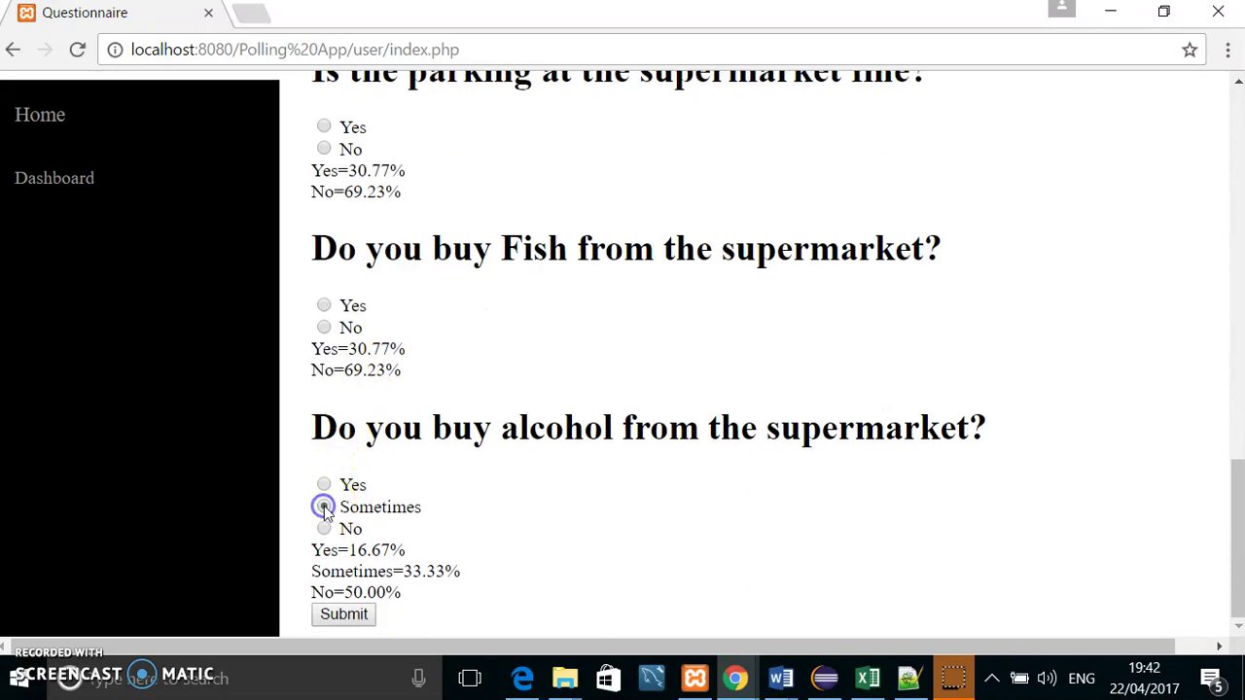
Step: Submit the answers, then check the alcohol results on the home page (Sometimes and No 42.86%)
click(345, 615)
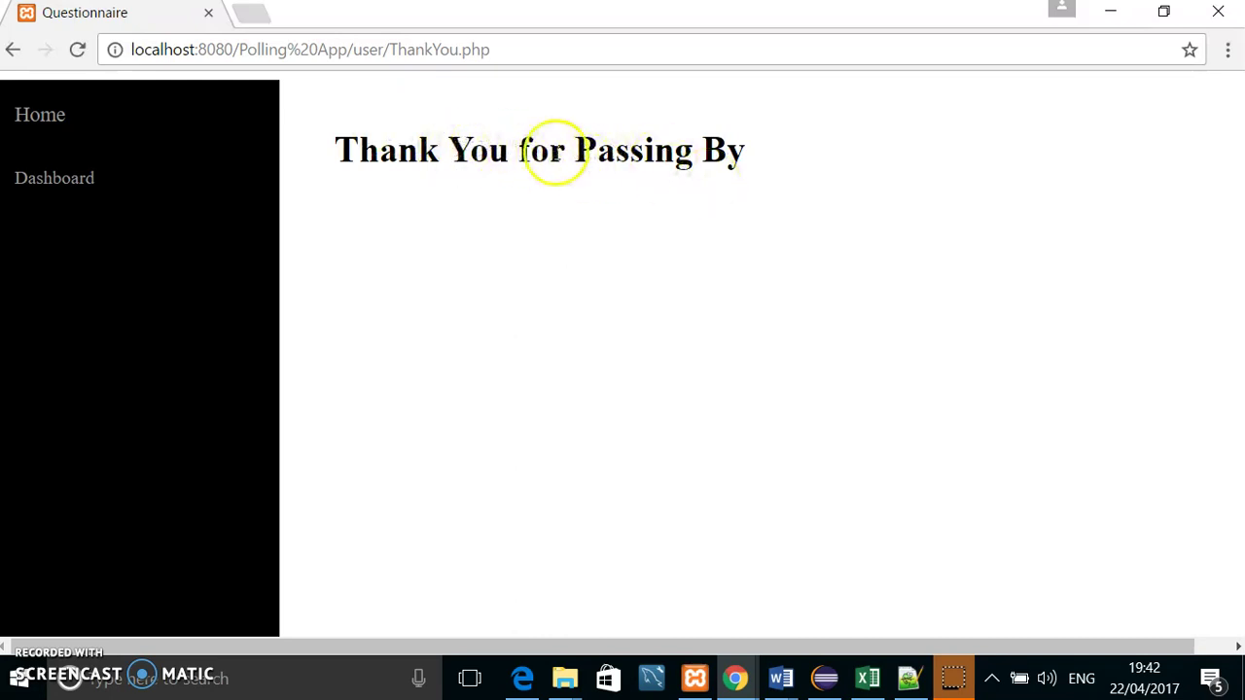
click(32, 119)
scroll(814, 341, down, 14)
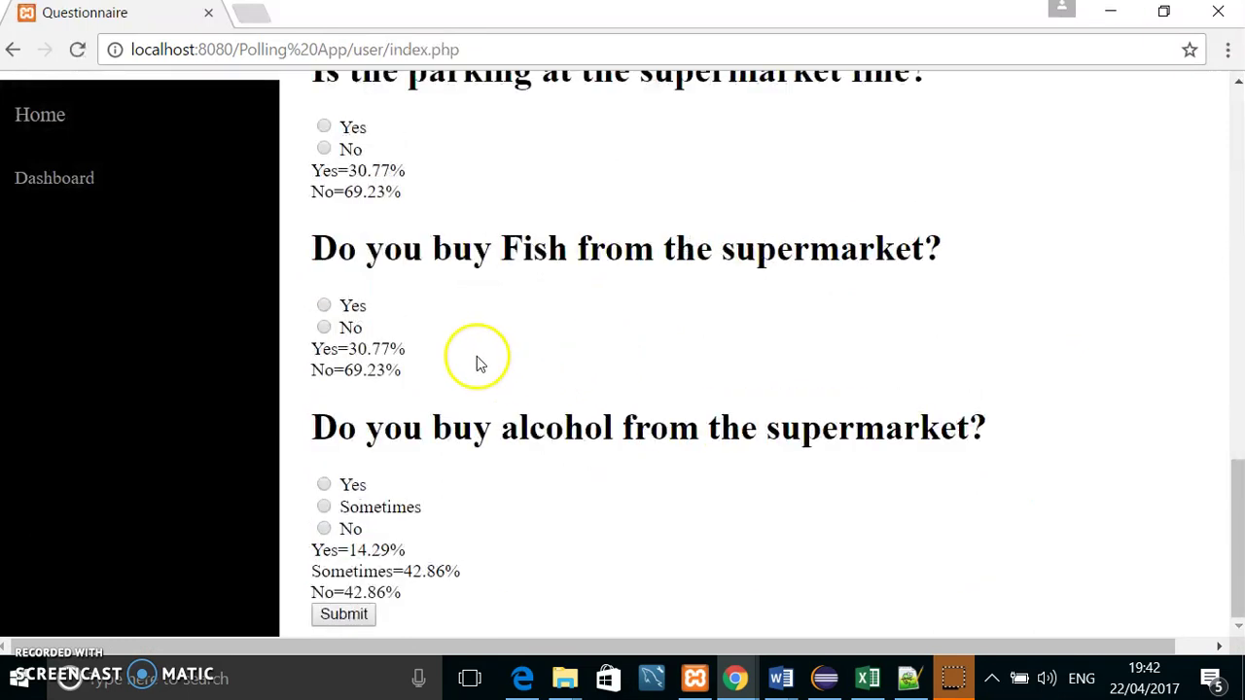
drag(403, 590, 353, 547)
click(500, 597)
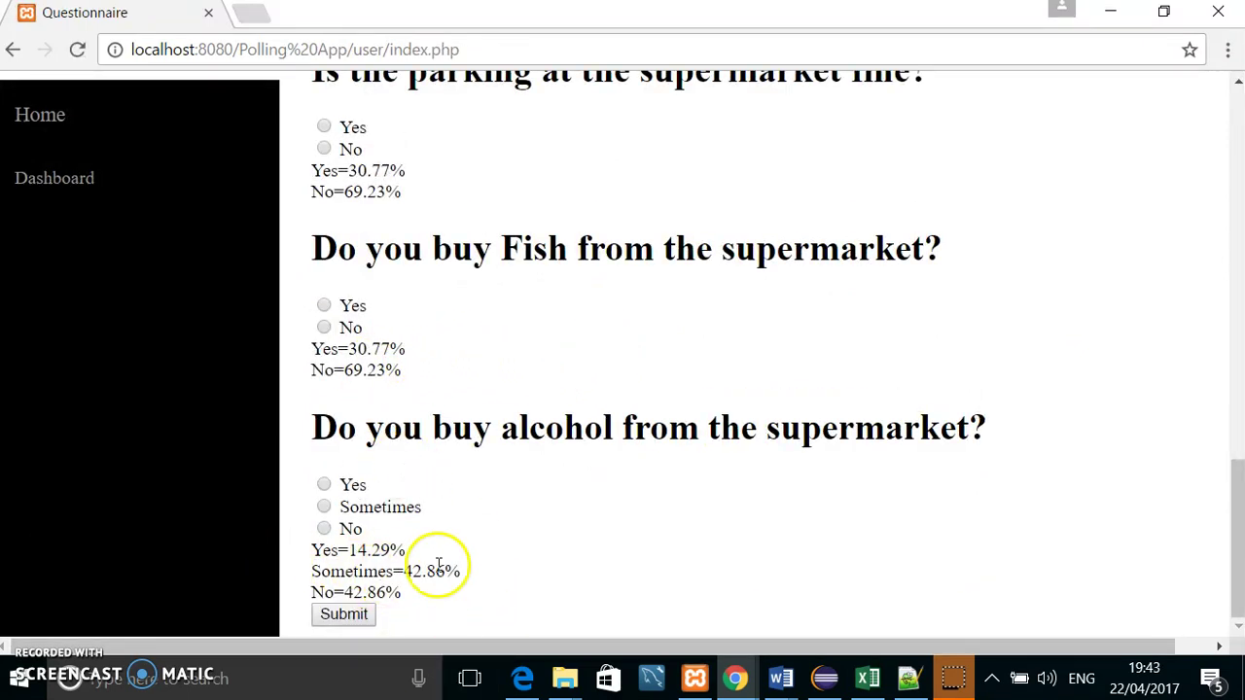
scroll(278, 153, up, 1)
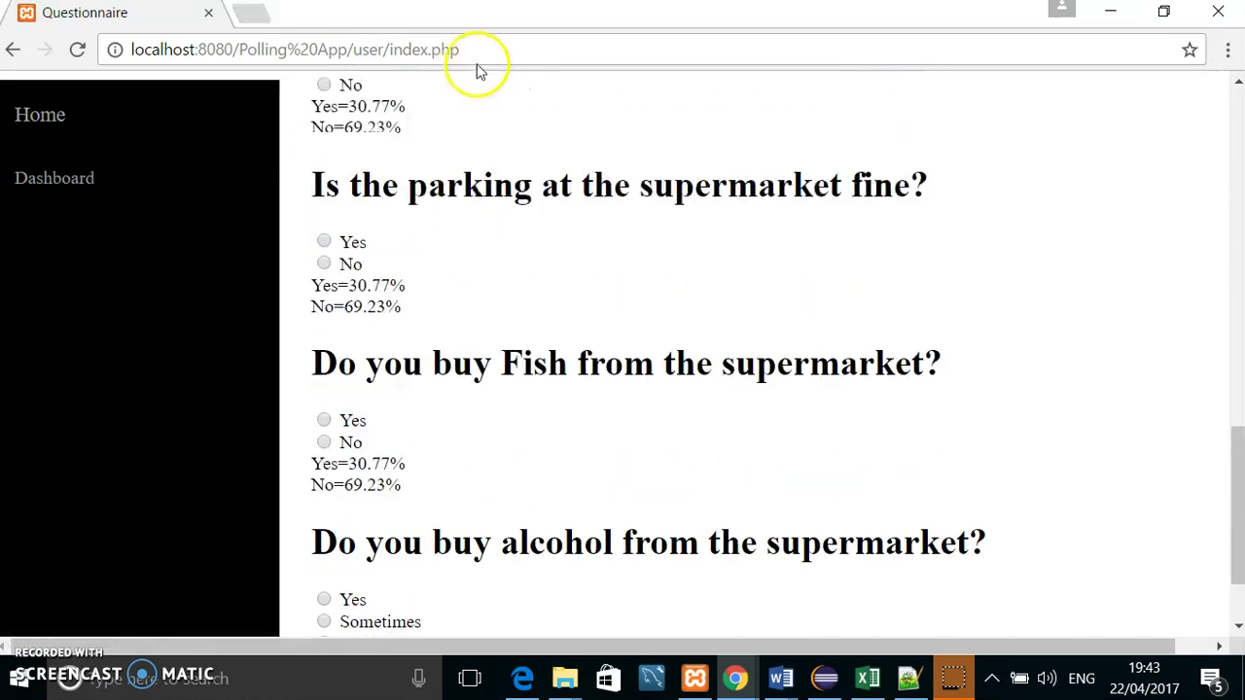
Step: Go to the Polling App index on localhost and log in as admin with the autofilled credentials
click(461, 51)
text(local)
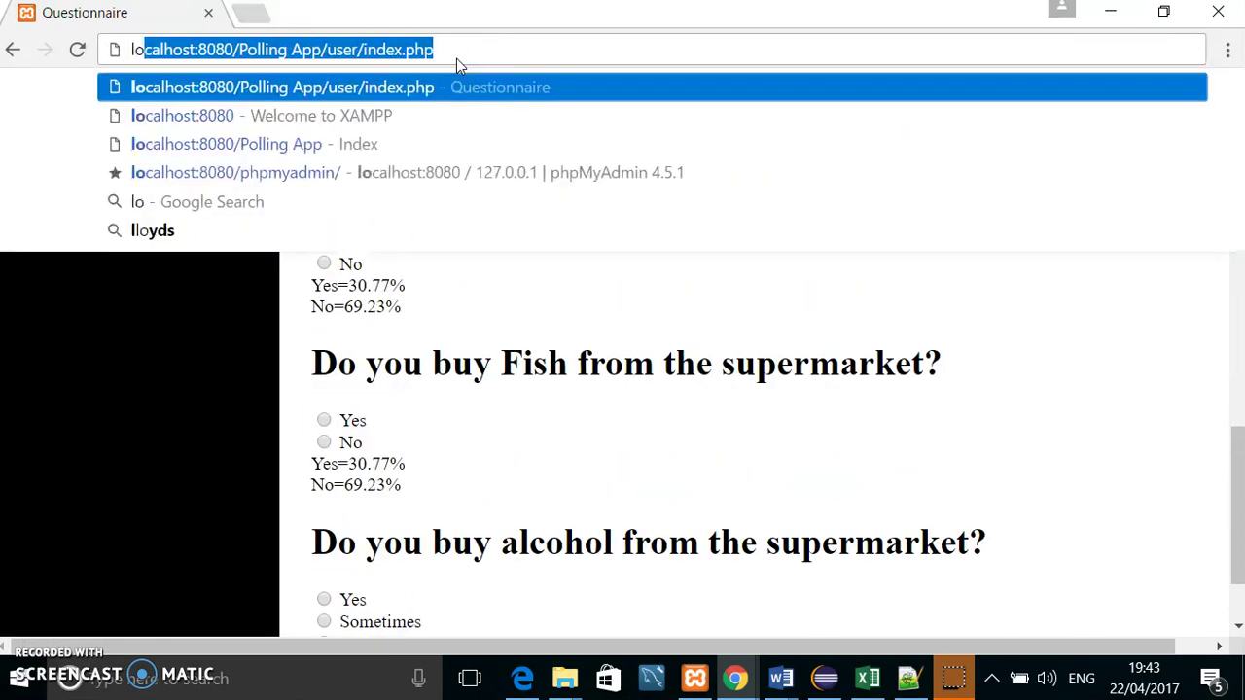
click(417, 142)
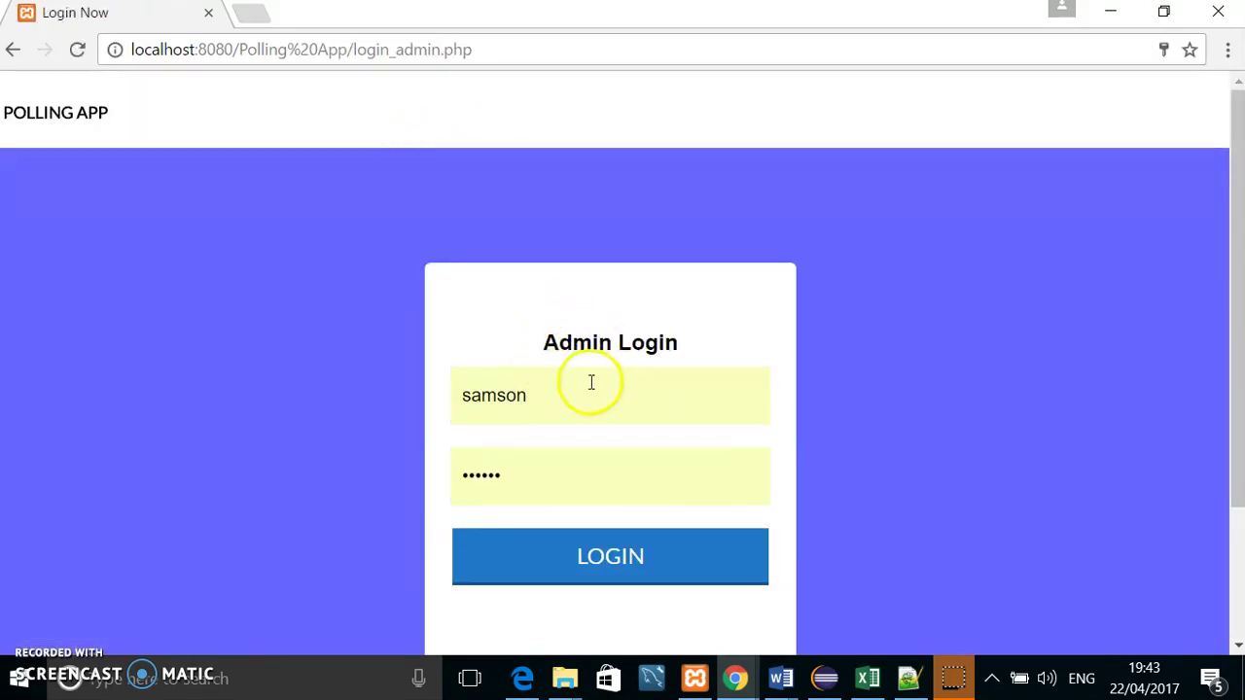
click(551, 396)
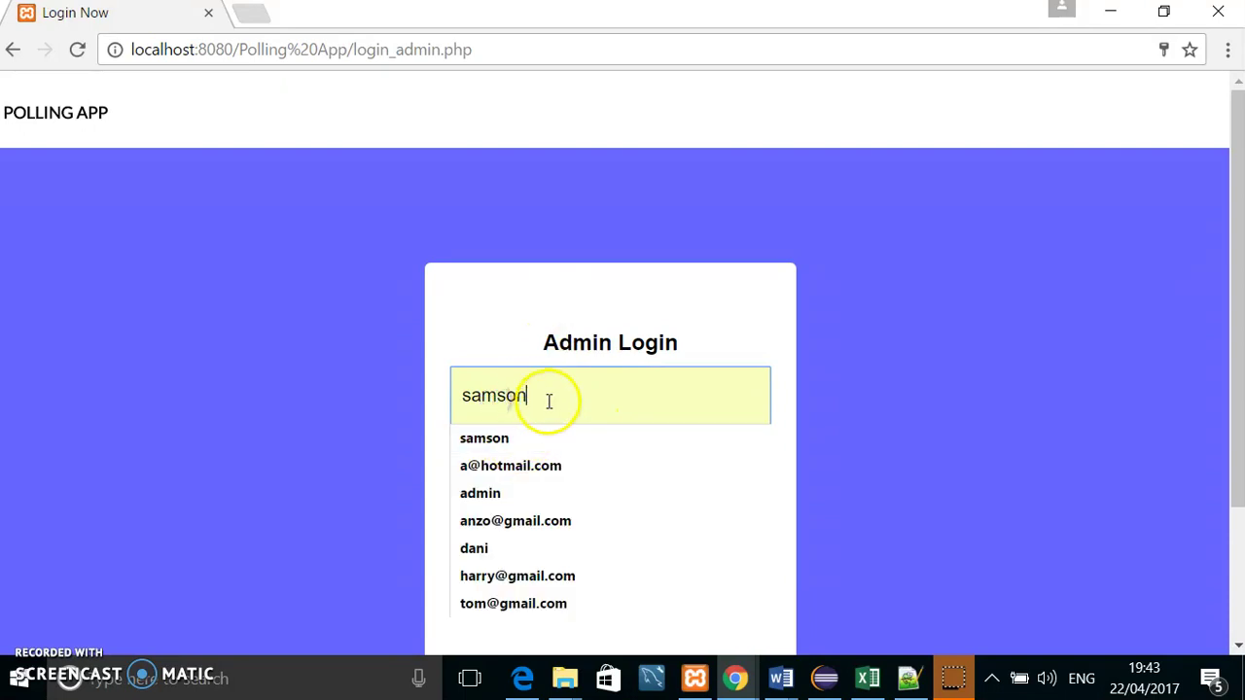
click(499, 350)
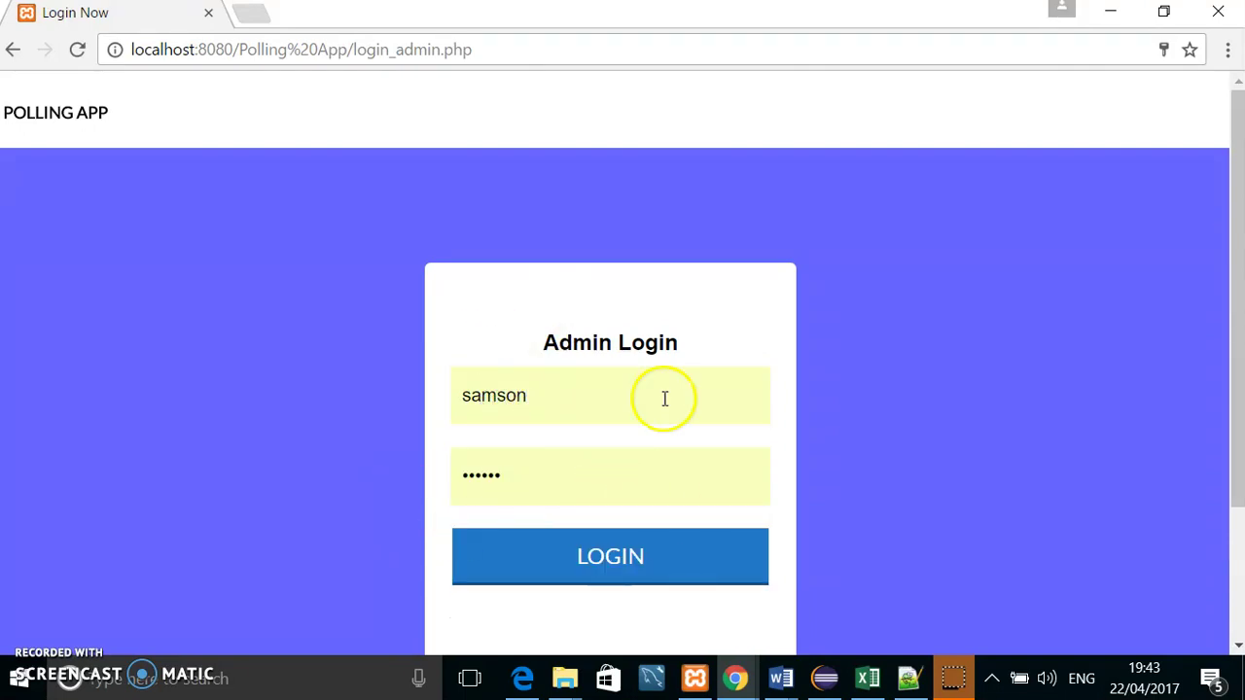
double_click(567, 421)
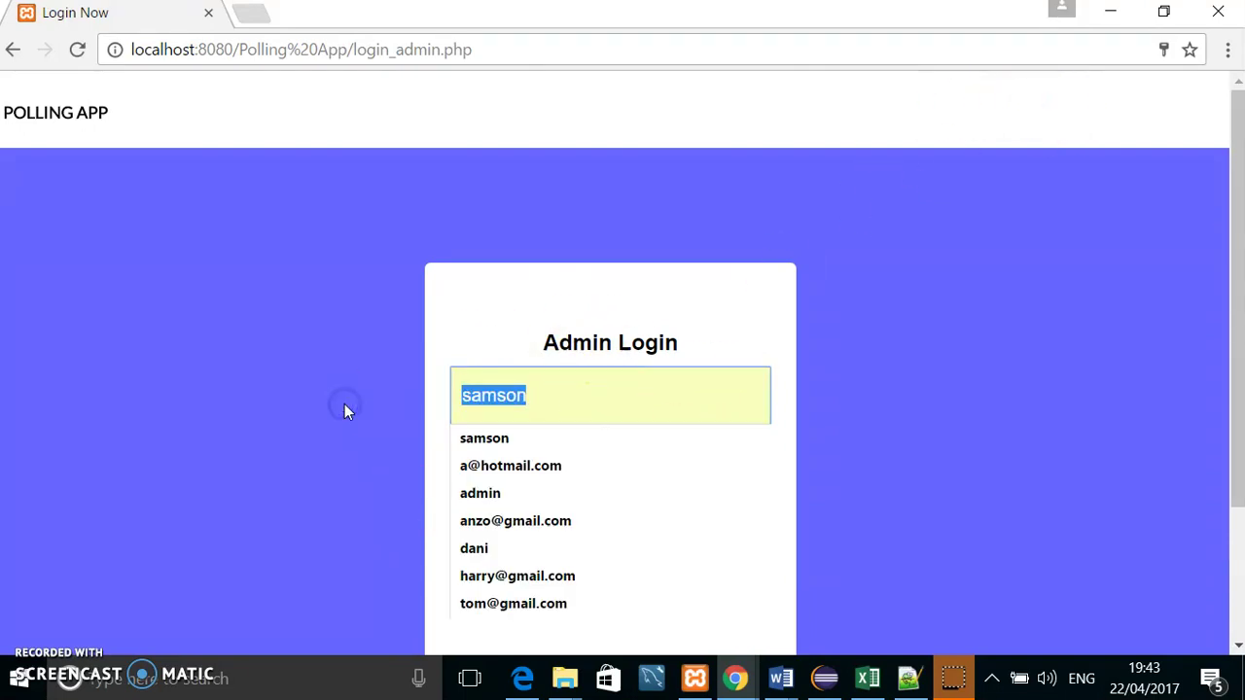
click(503, 341)
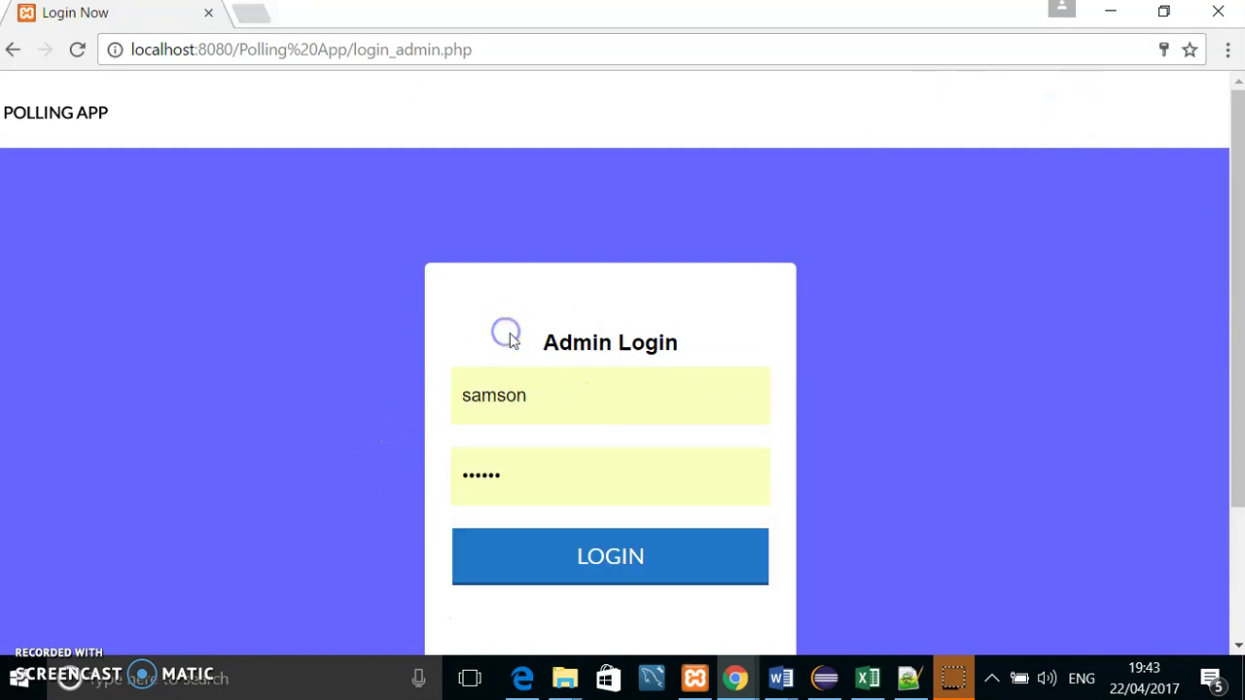
click(606, 565)
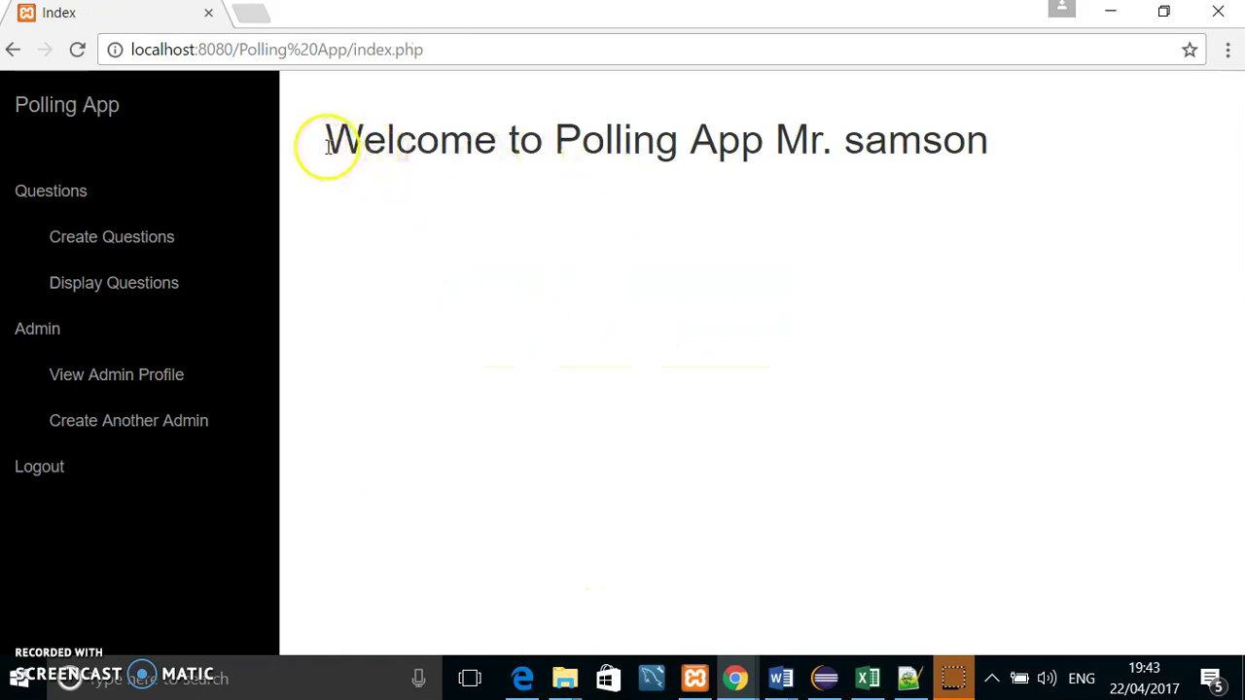
Step: Open the Display Questions list from the admin dashboard
drag(327, 148, 918, 115)
click(354, 258)
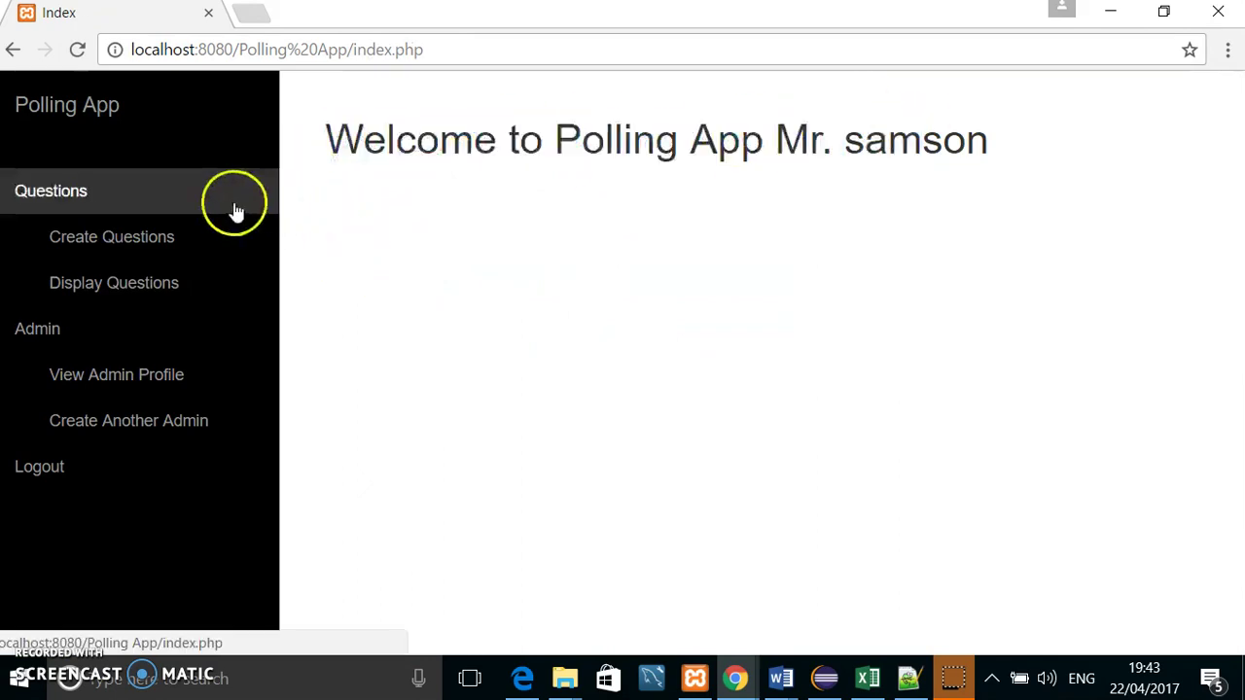
click(105, 287)
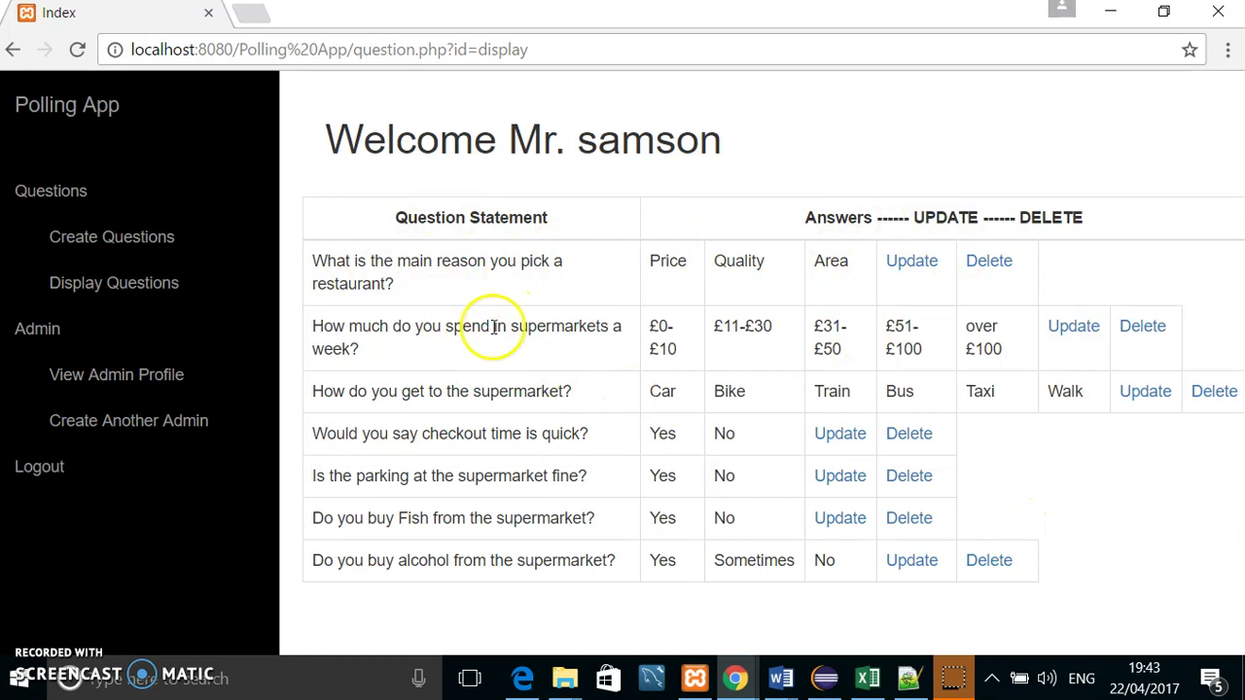
Step: Review the parking question's edit form, keeping Allow Single and no image, then return unchanged
click(841, 476)
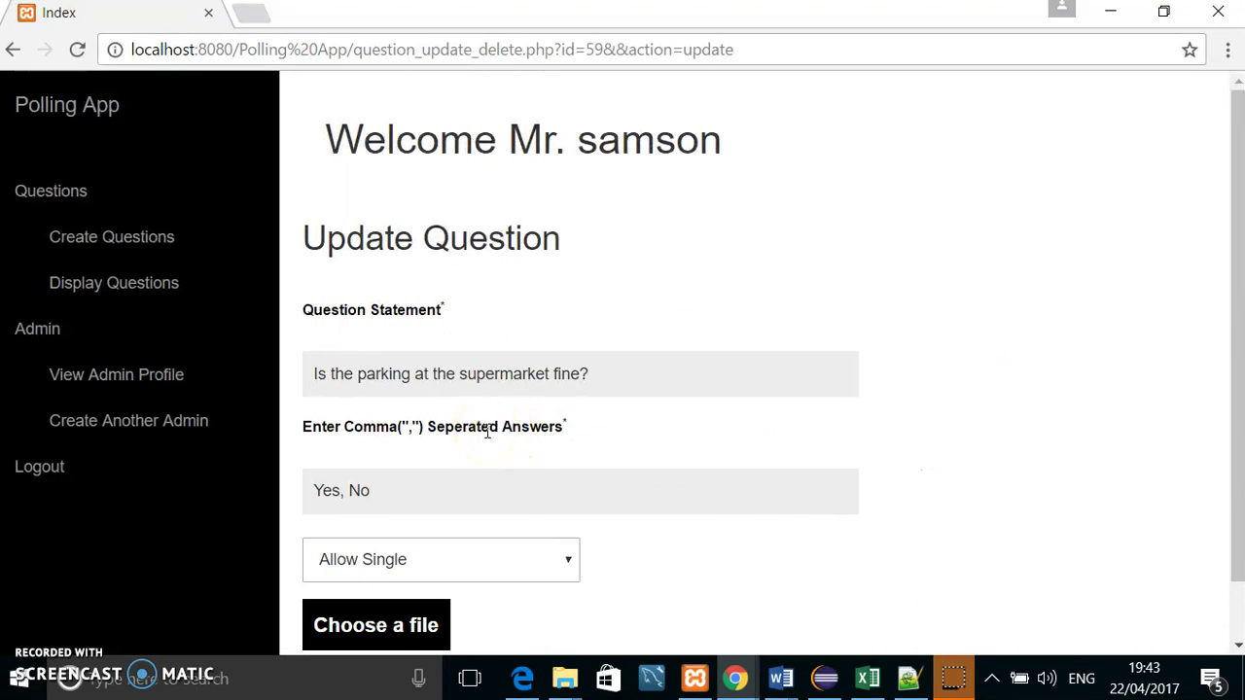
scroll(488, 432, down, 1)
click(563, 497)
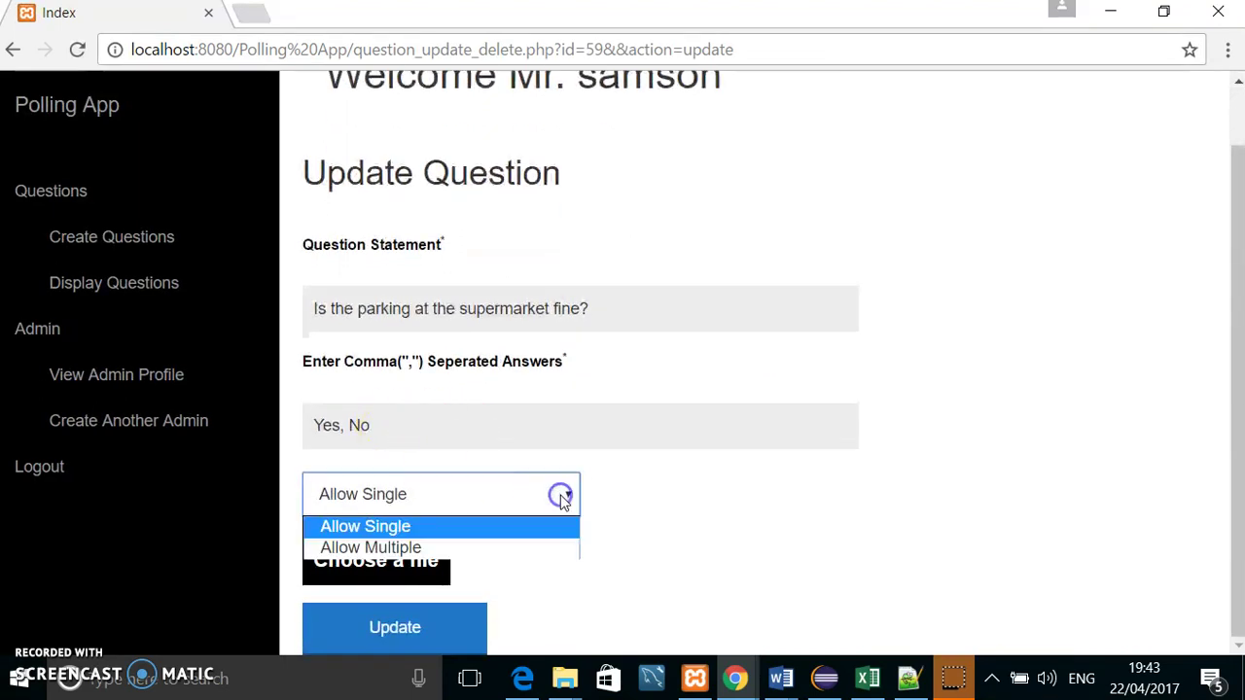
click(502, 500)
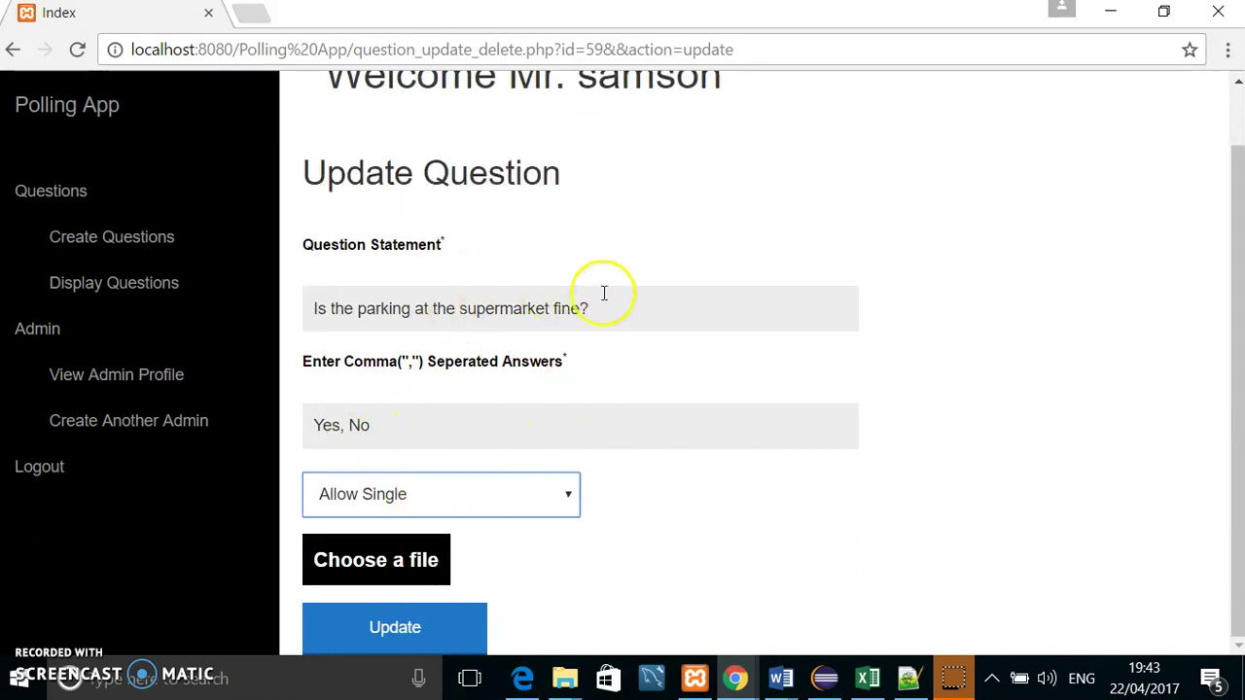
drag(615, 294, 334, 308)
click(667, 389)
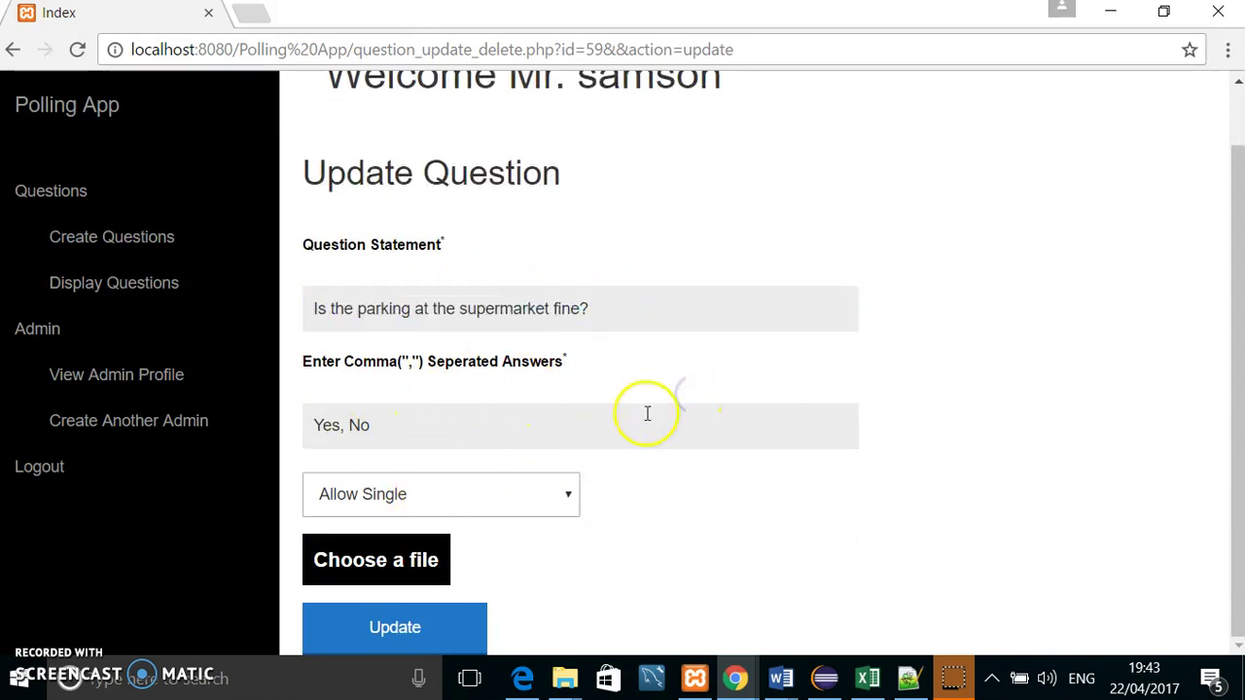
click(398, 565)
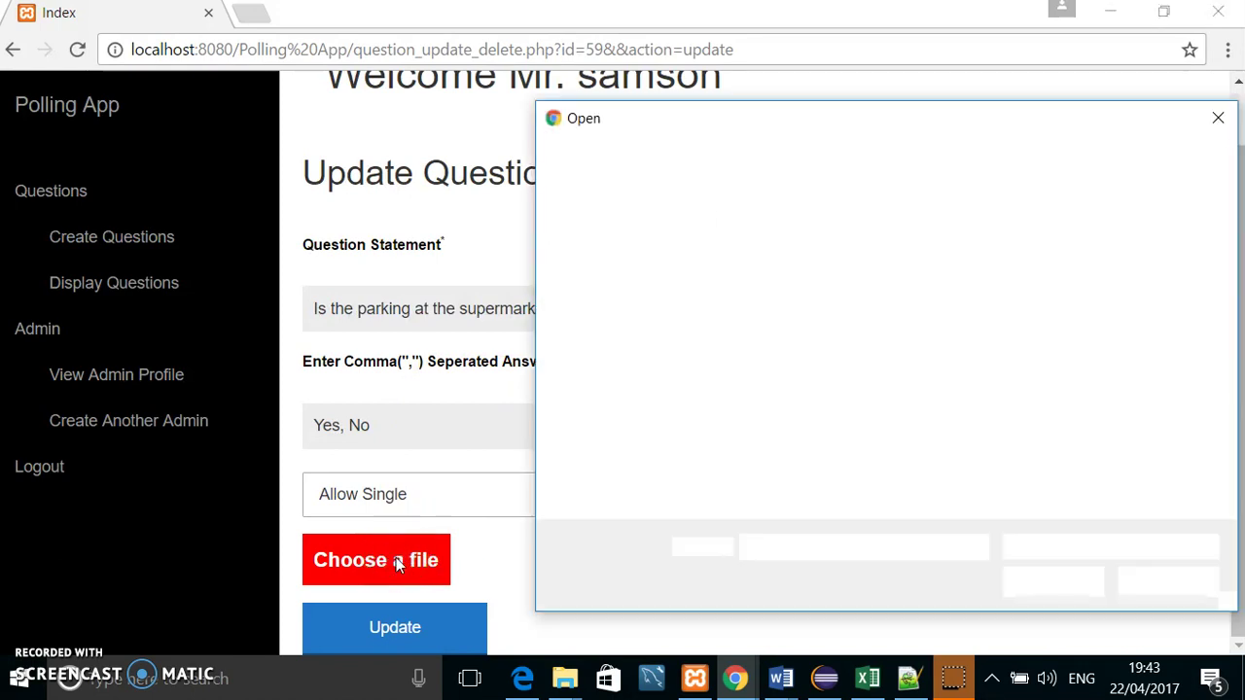
click(1221, 122)
click(148, 284)
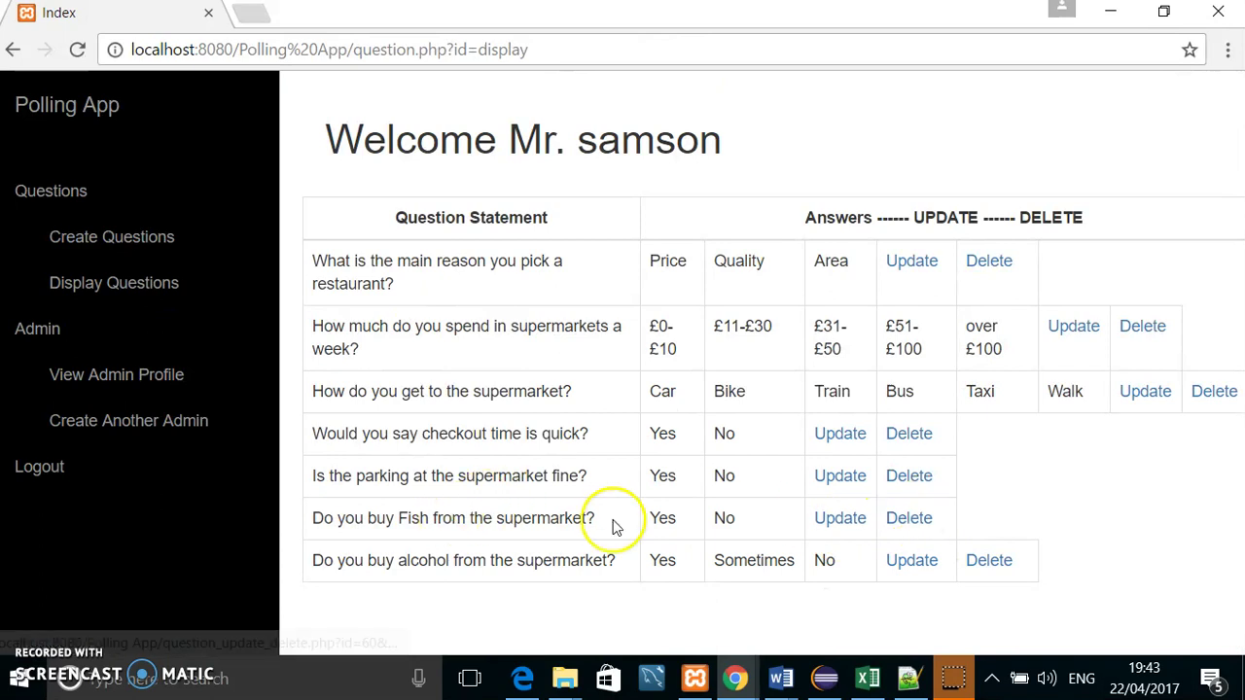
Step: Delete the question about buying Fish
click(900, 517)
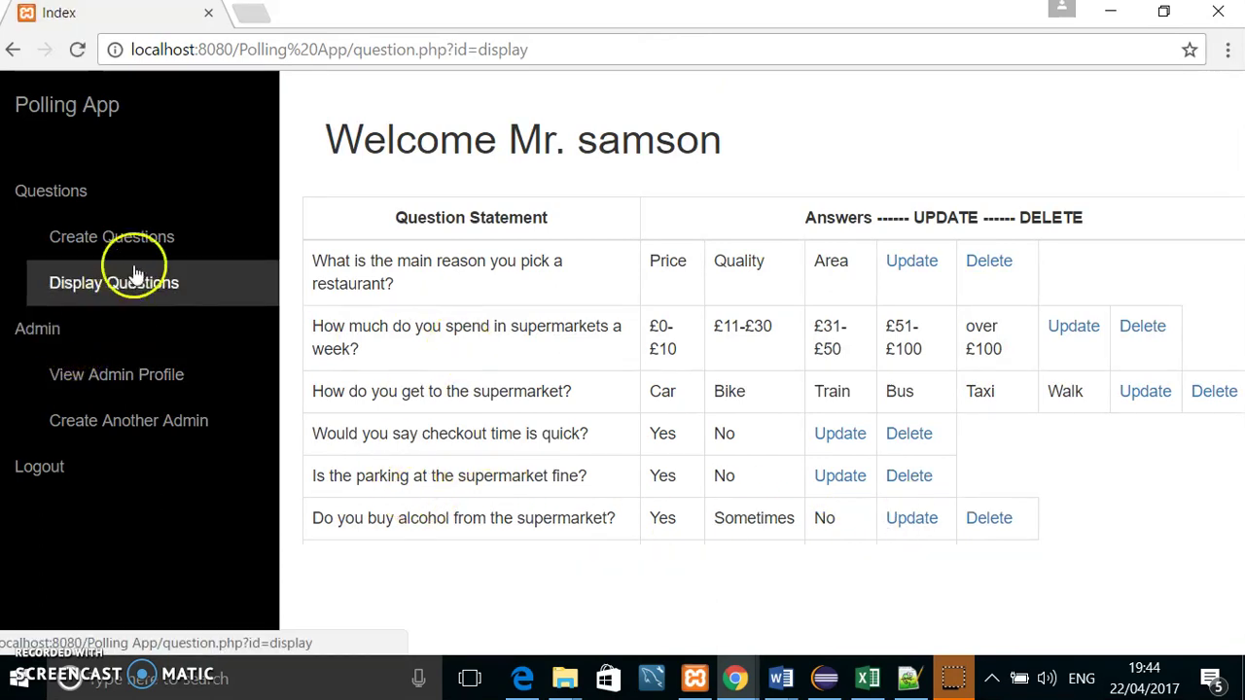
click(105, 377)
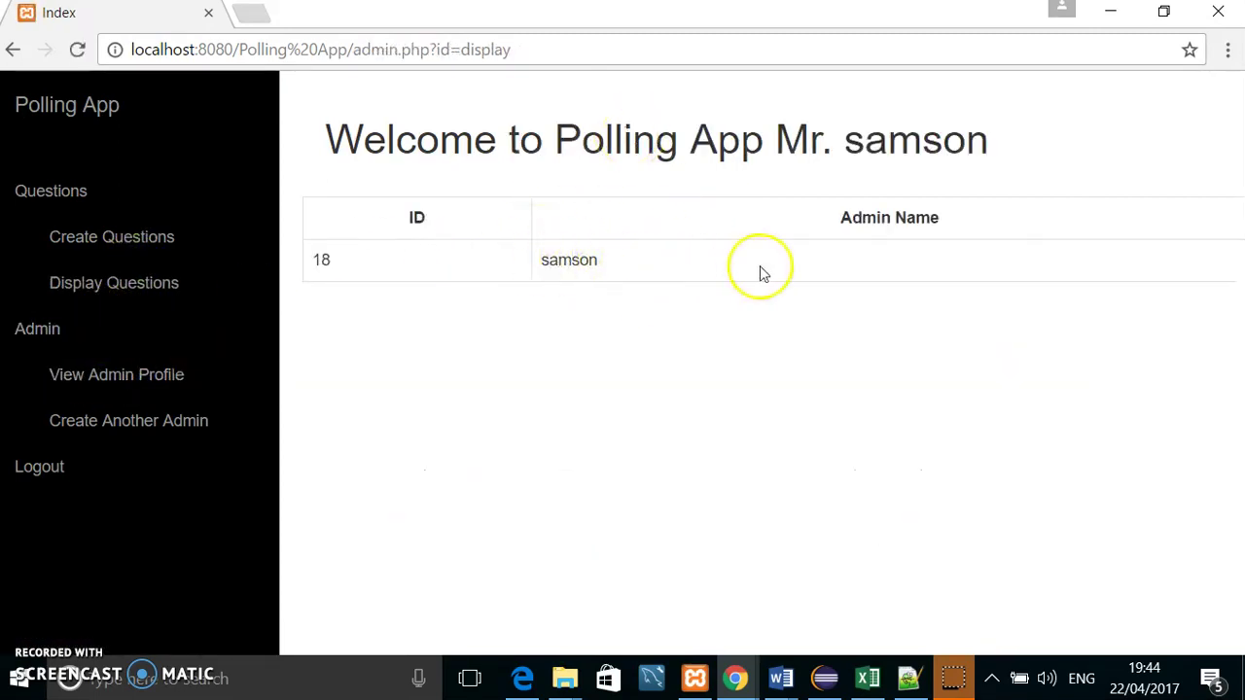
click(108, 441)
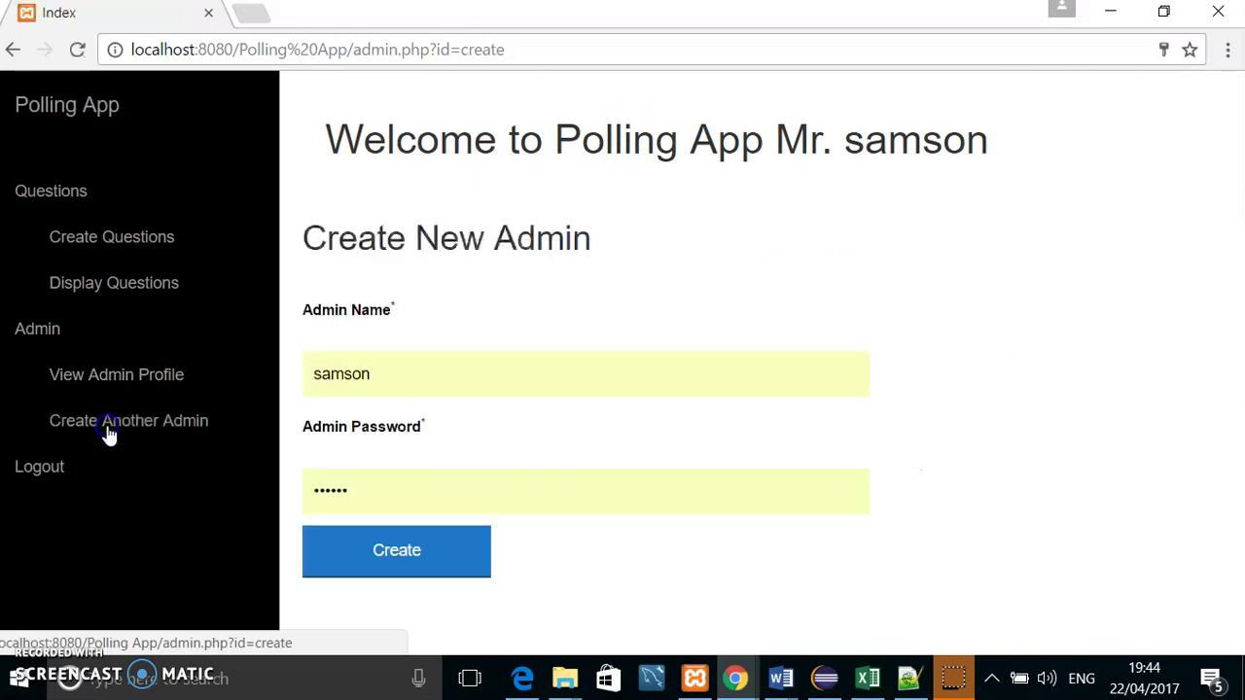
Step: Create a new admin account with its own name and password, and acknowledge the success message
double_click(389, 375)
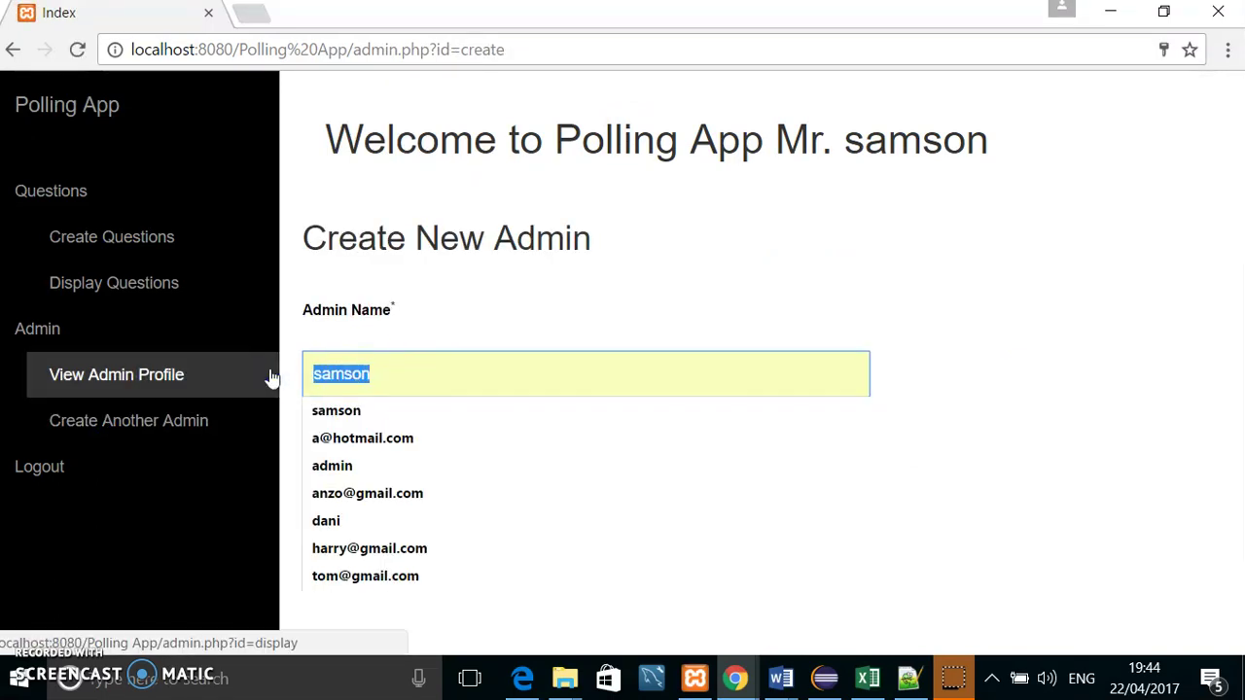
text(jake)
key(Tab)
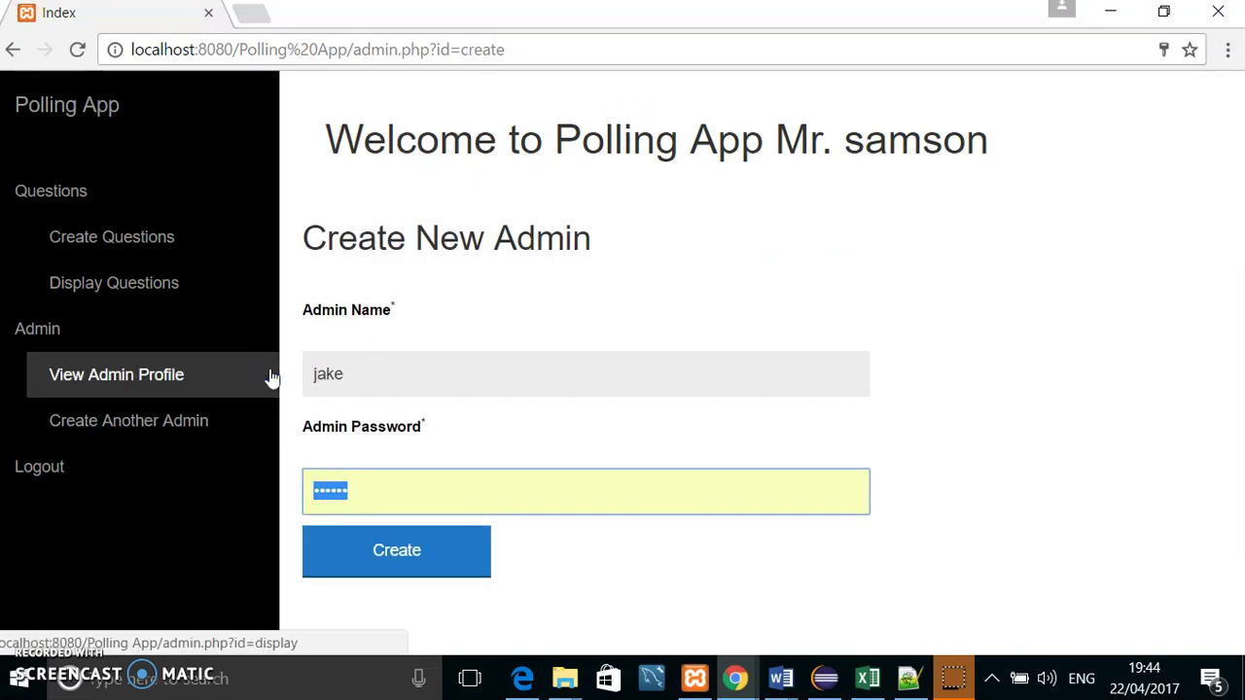
double_click(389, 374)
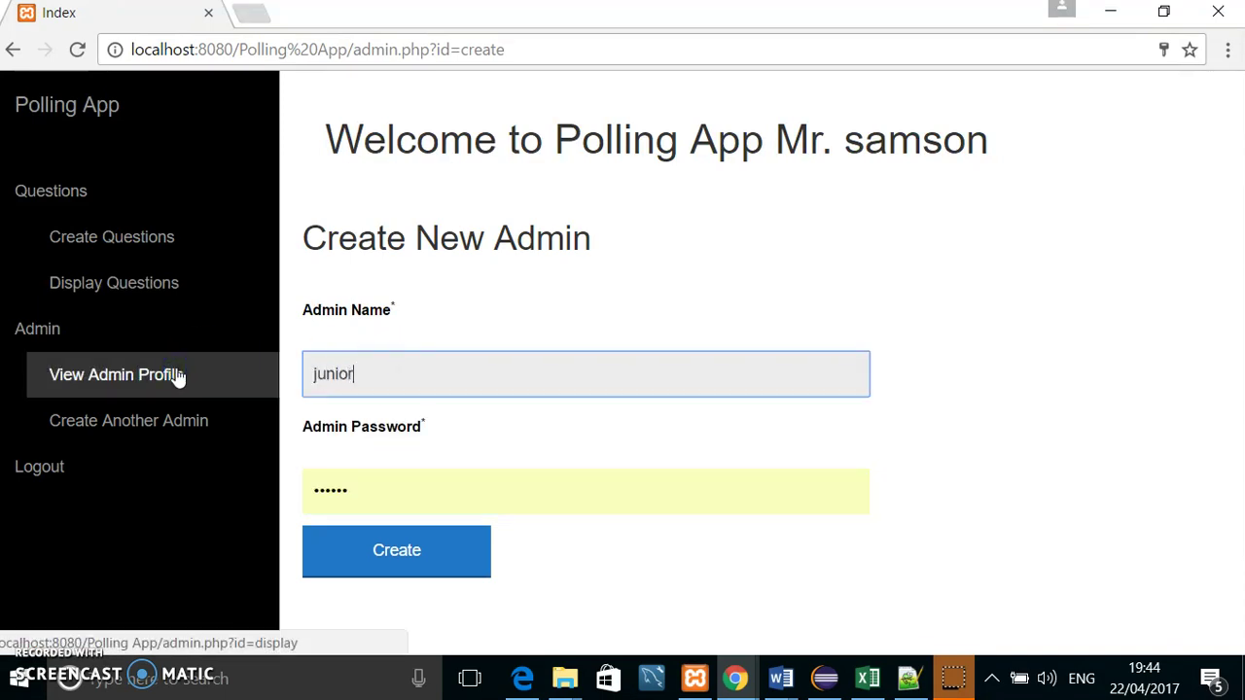
double_click(403, 487)
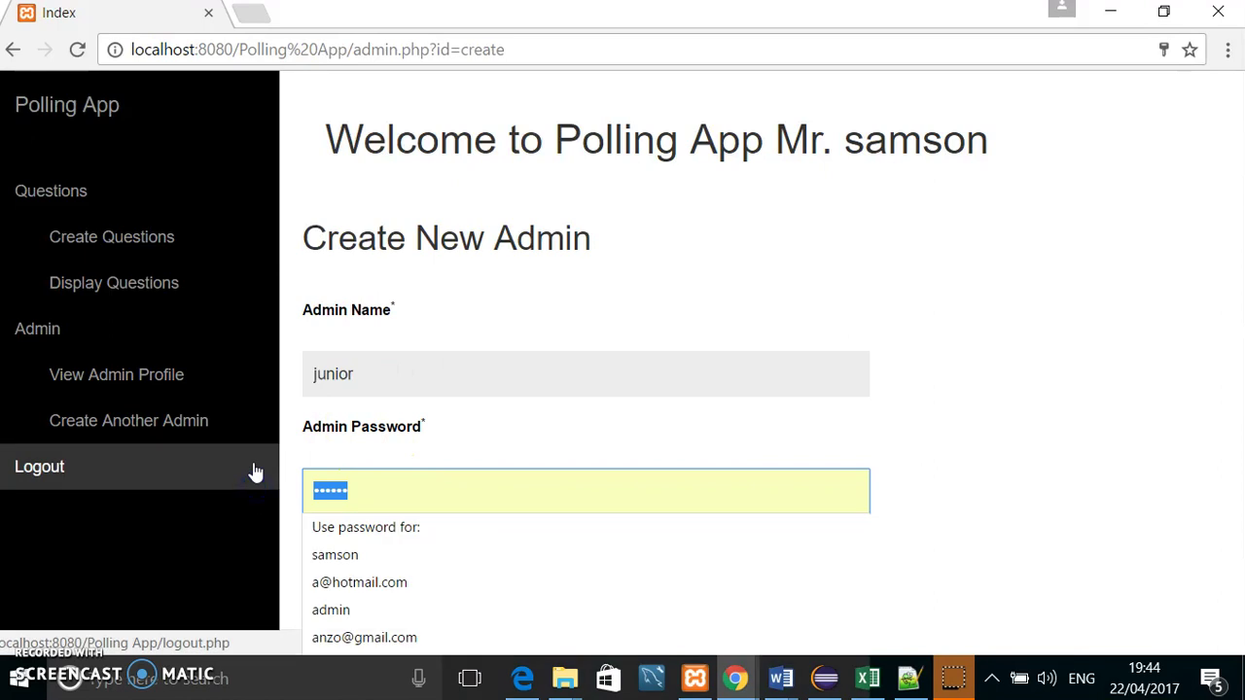
text(1234)
click(392, 552)
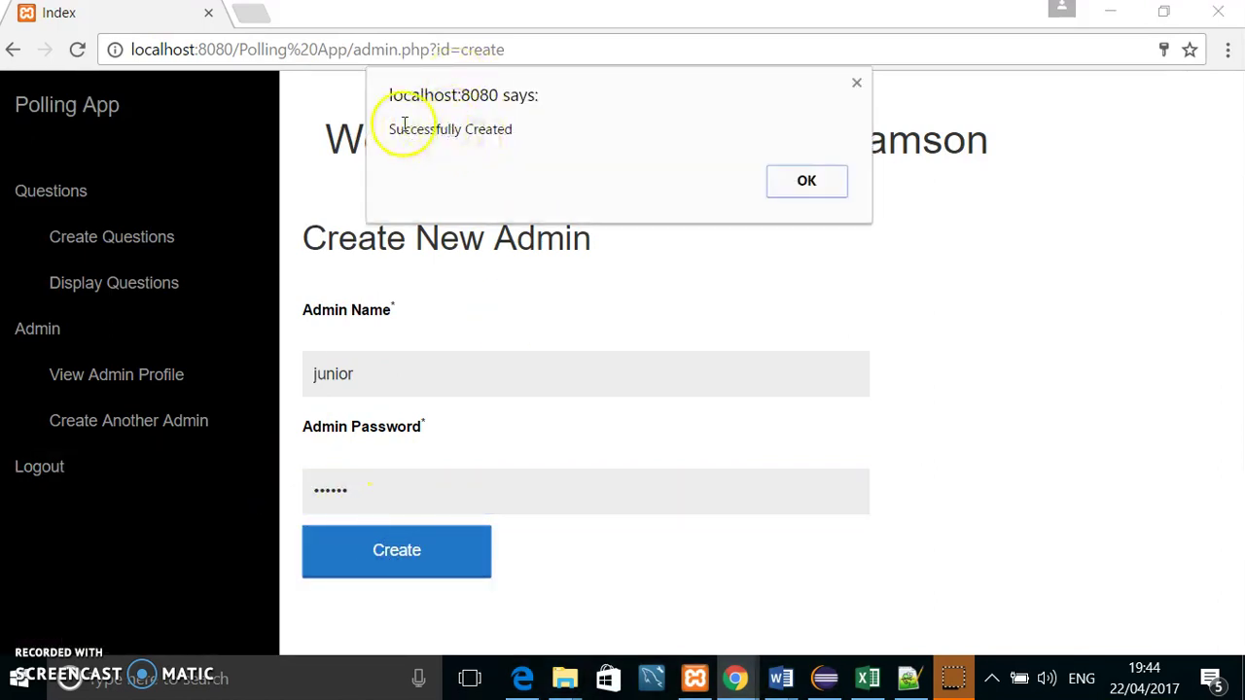
click(808, 183)
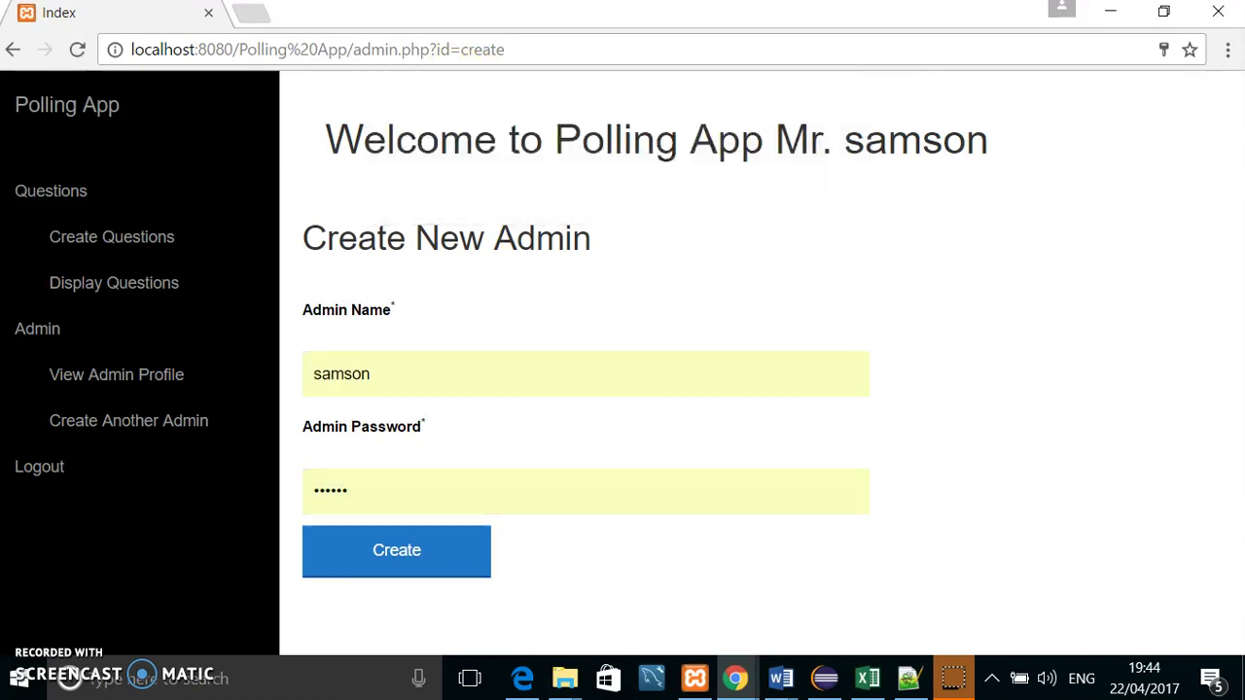
Step: Log out and log back in as the new admin 'junior', saving its password in Chrome
click(41, 467)
double_click(559, 395)
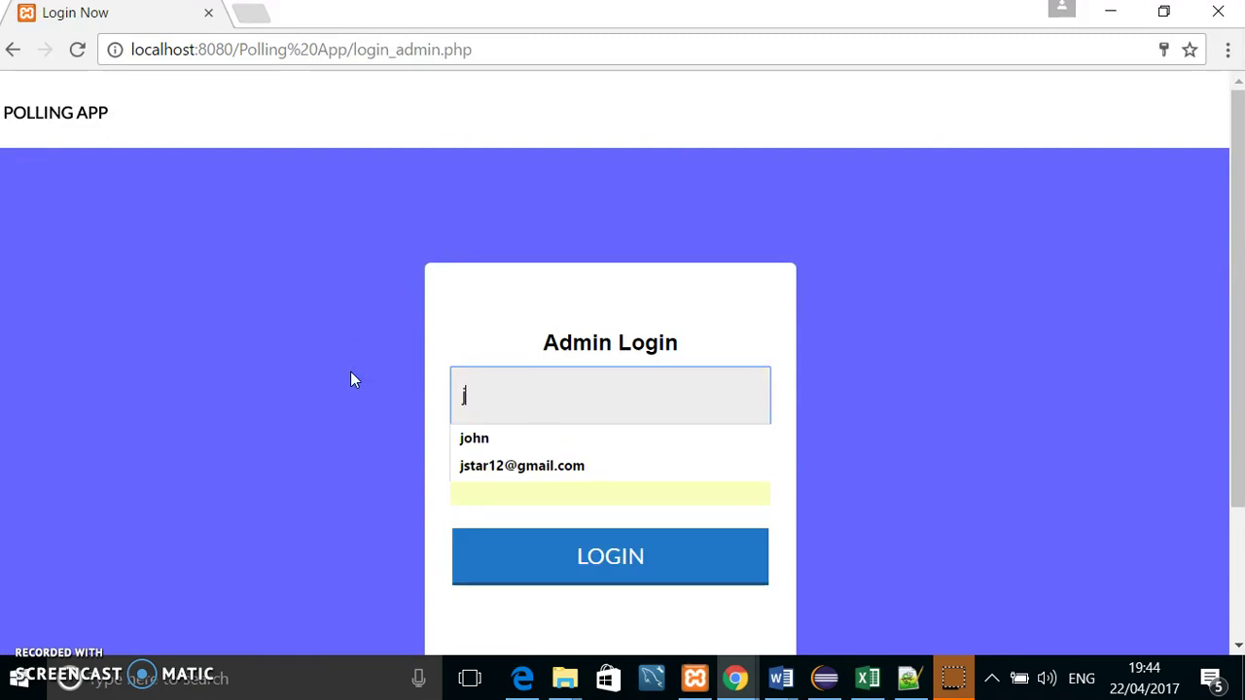
text(nior)
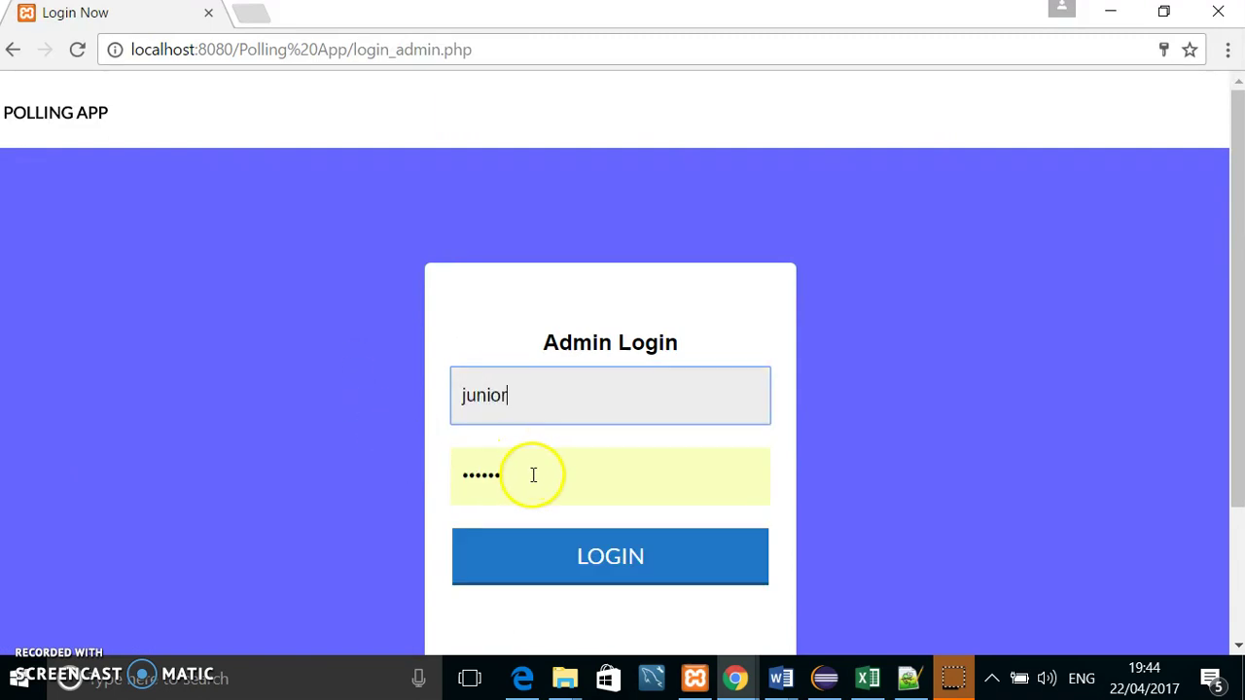
key(Tab)
text(••)
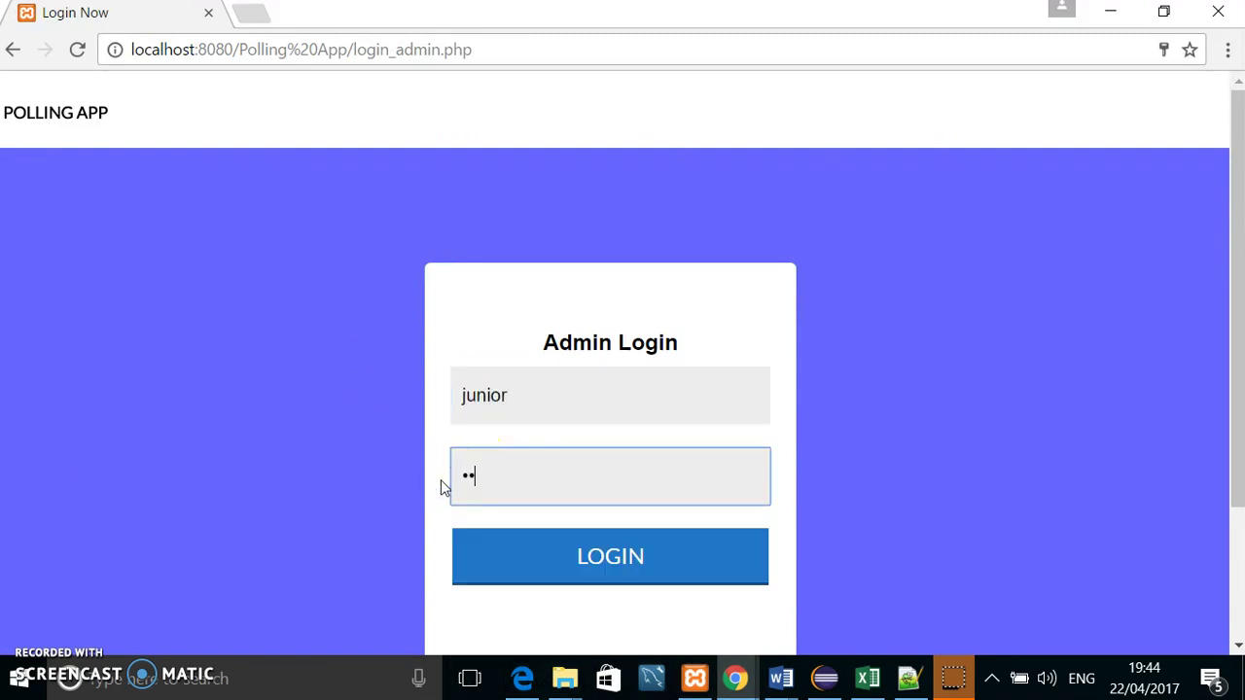
text(••••)
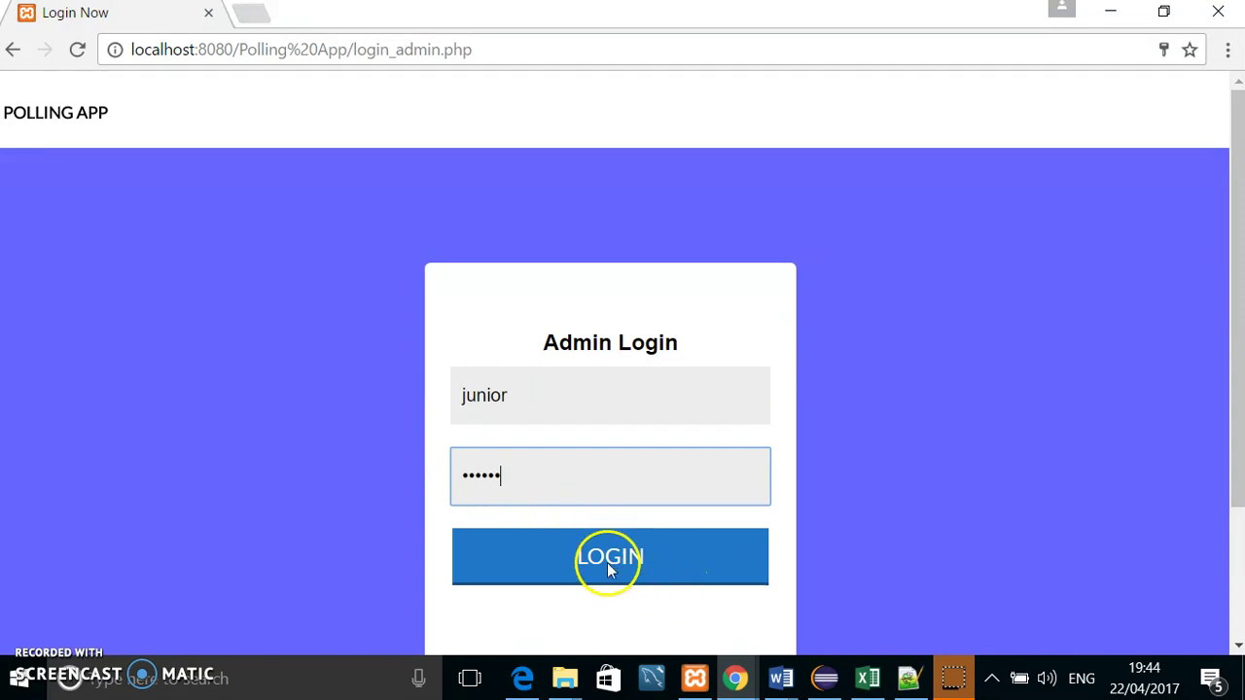
click(610, 567)
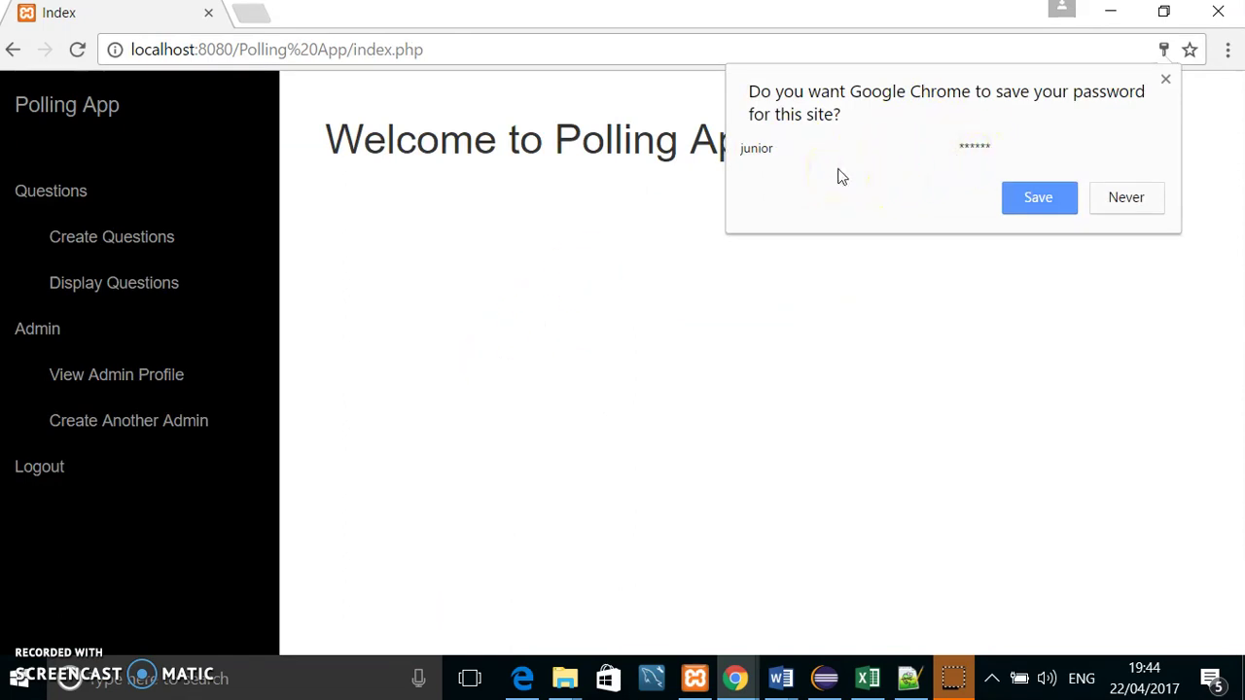
click(1042, 203)
Step: Enter the question 'do you buy clothes from the supermarket?', fixing the spelling with a suggestion
click(110, 286)
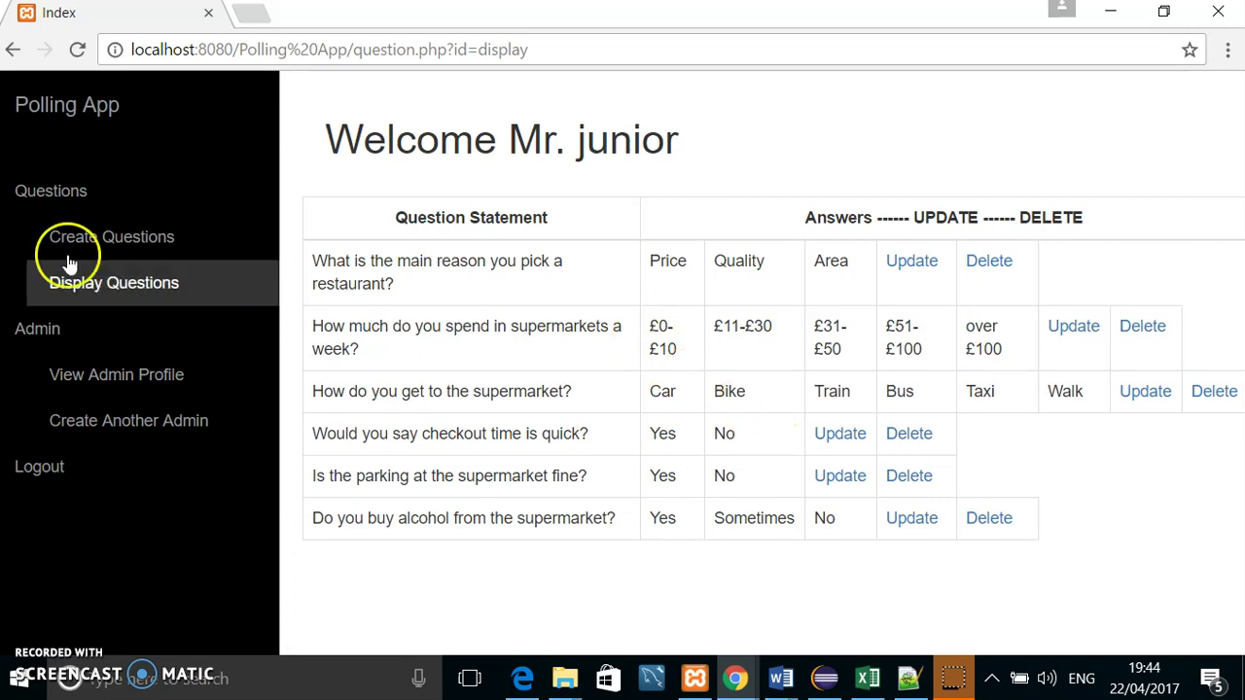
click(121, 239)
click(471, 381)
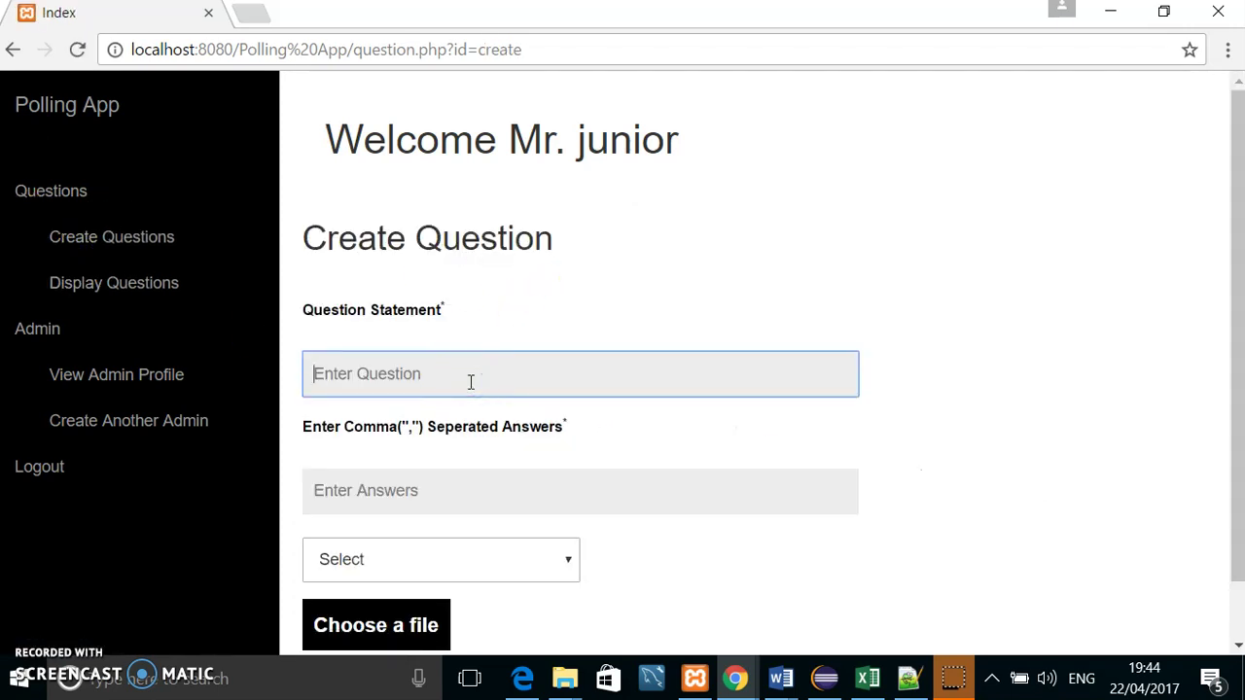
text(d)
key(BackSpace)
text(do you buy clothes from the supermakrt?)
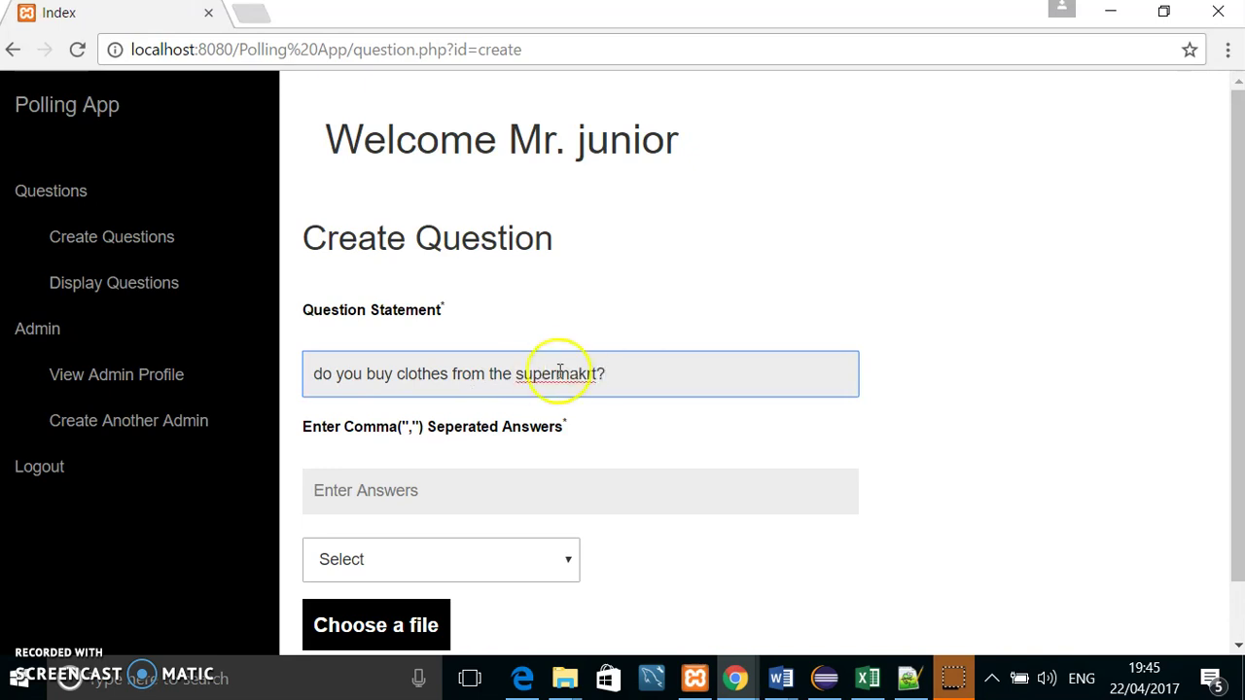
right_click(580, 376)
click(672, 389)
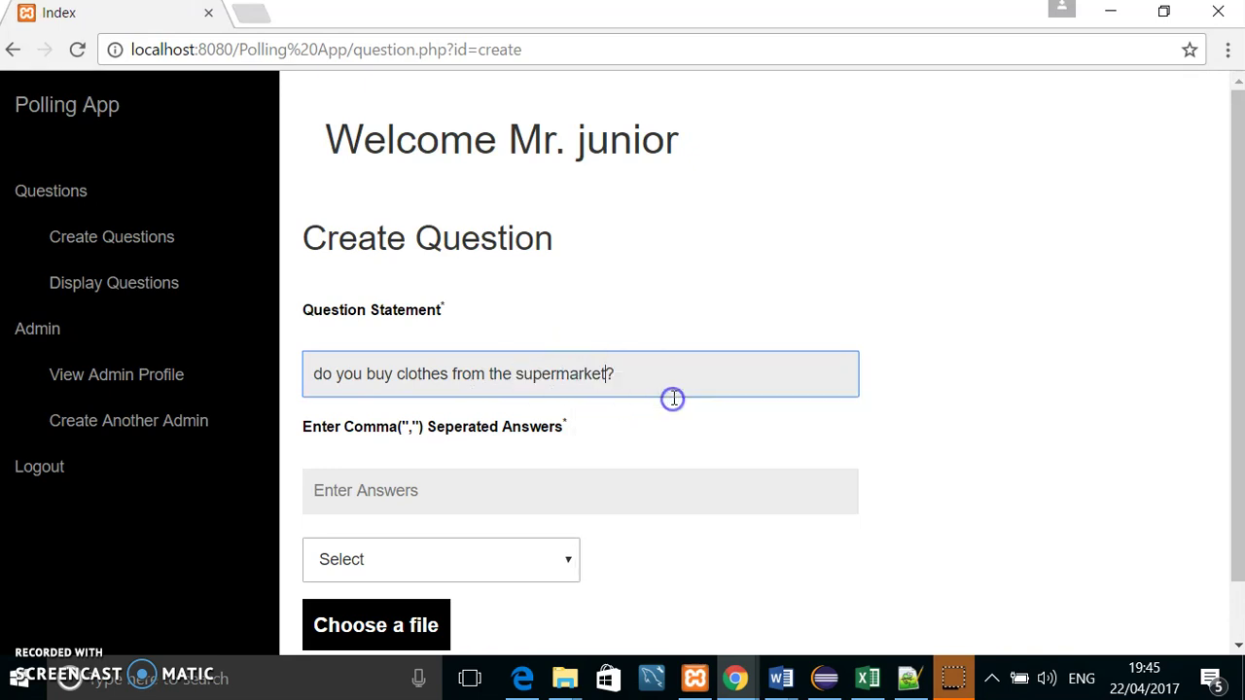
Step: Give it the answers 'Yes, Sometimes, No', set Allow Single, and create the question
click(430, 484)
text(Yes,)
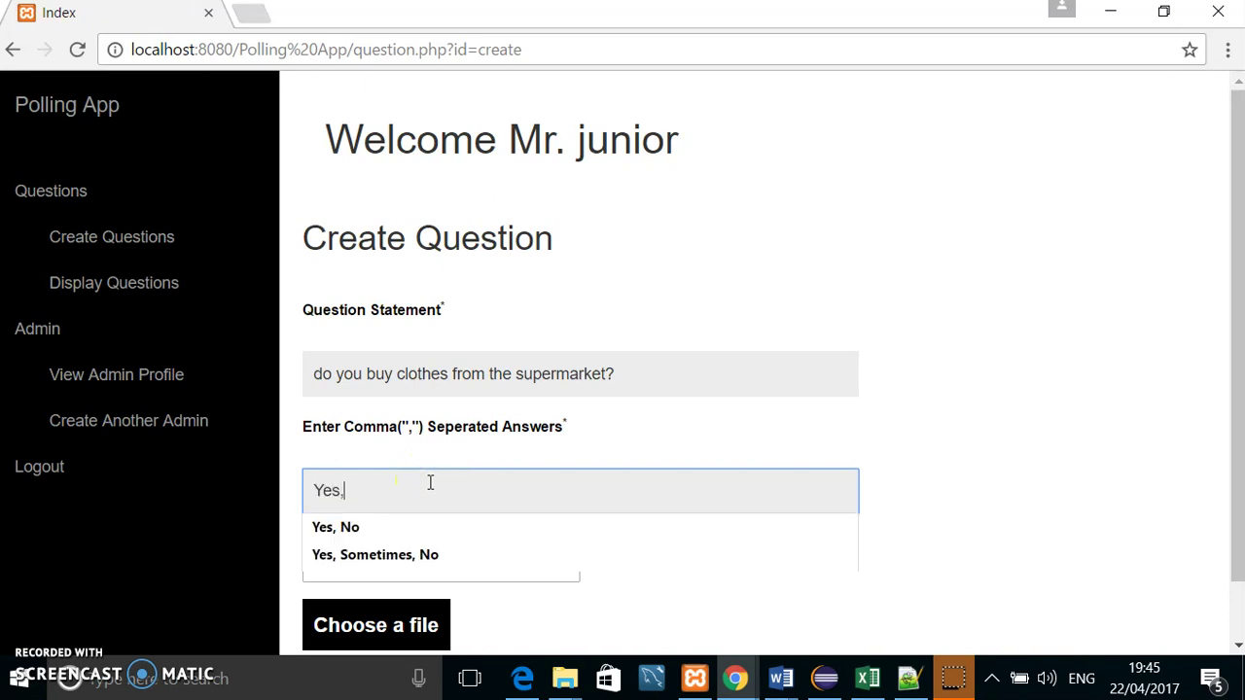
text( Sometimes)
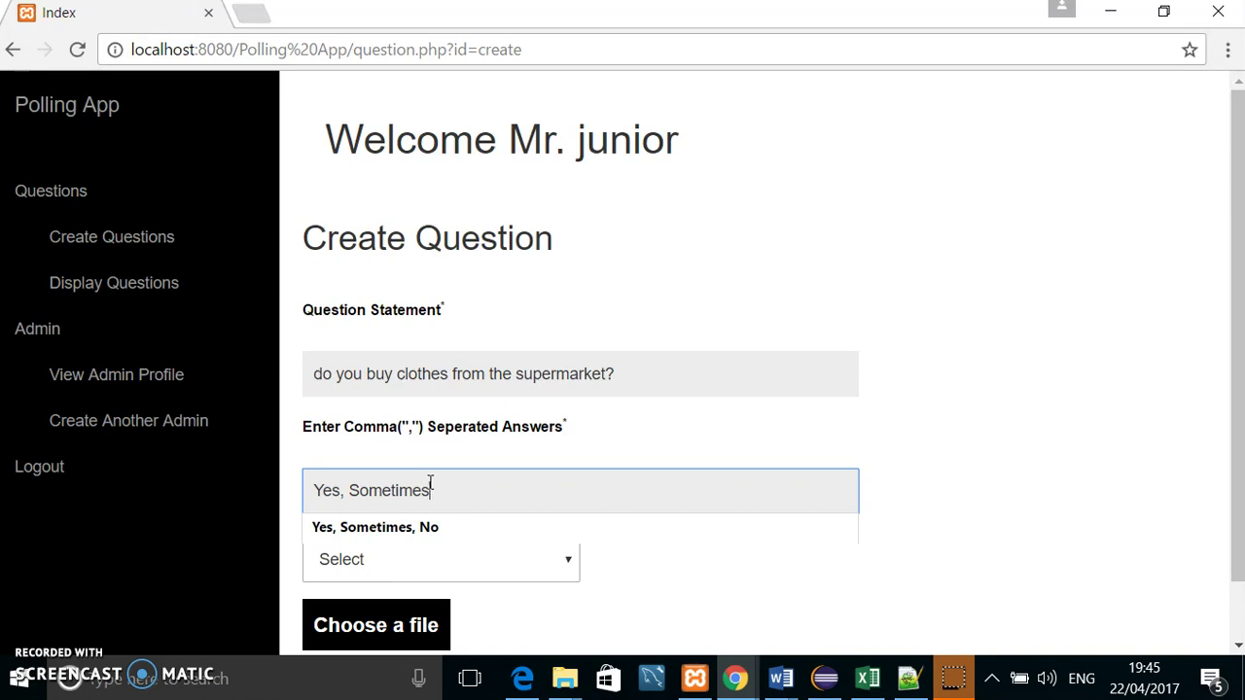
text(, No)
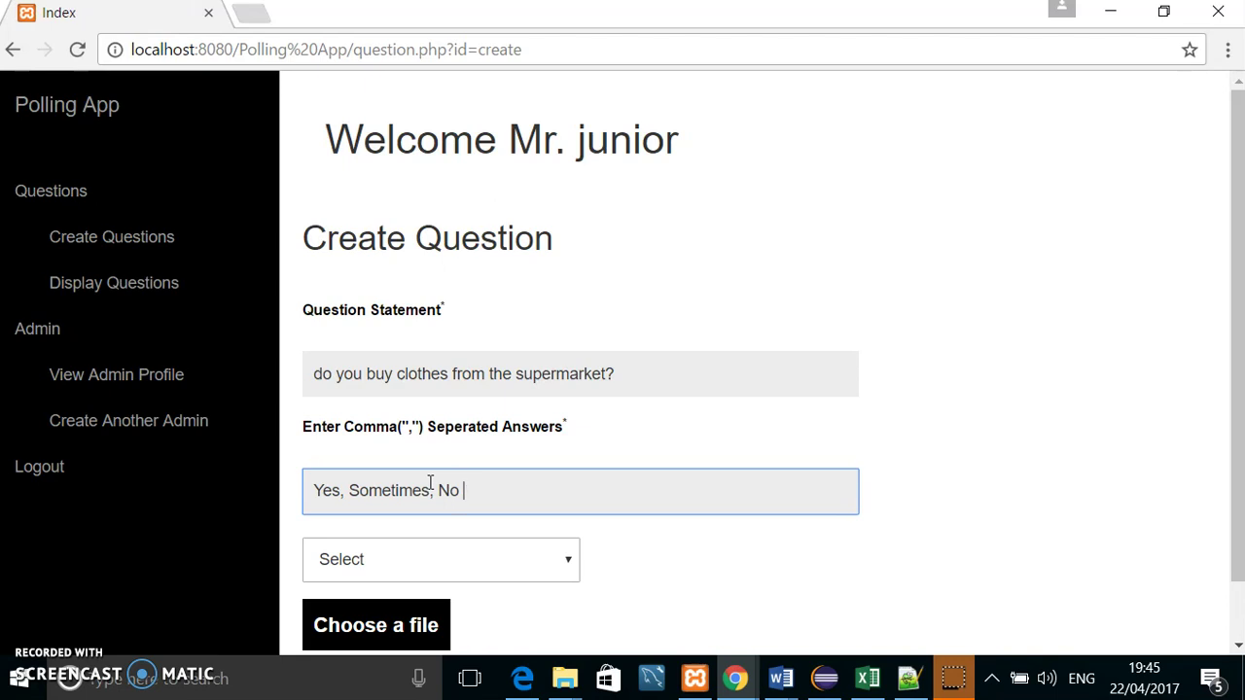
scroll(443, 496, down, 1)
click(458, 489)
click(422, 548)
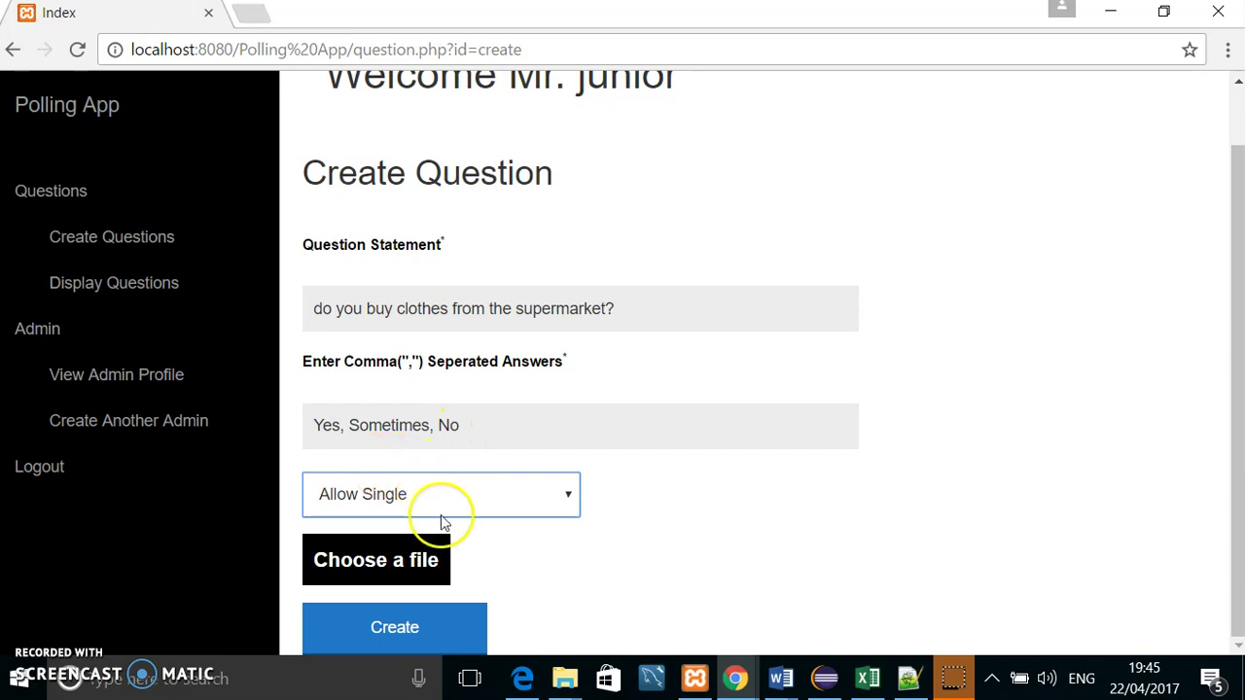
click(406, 628)
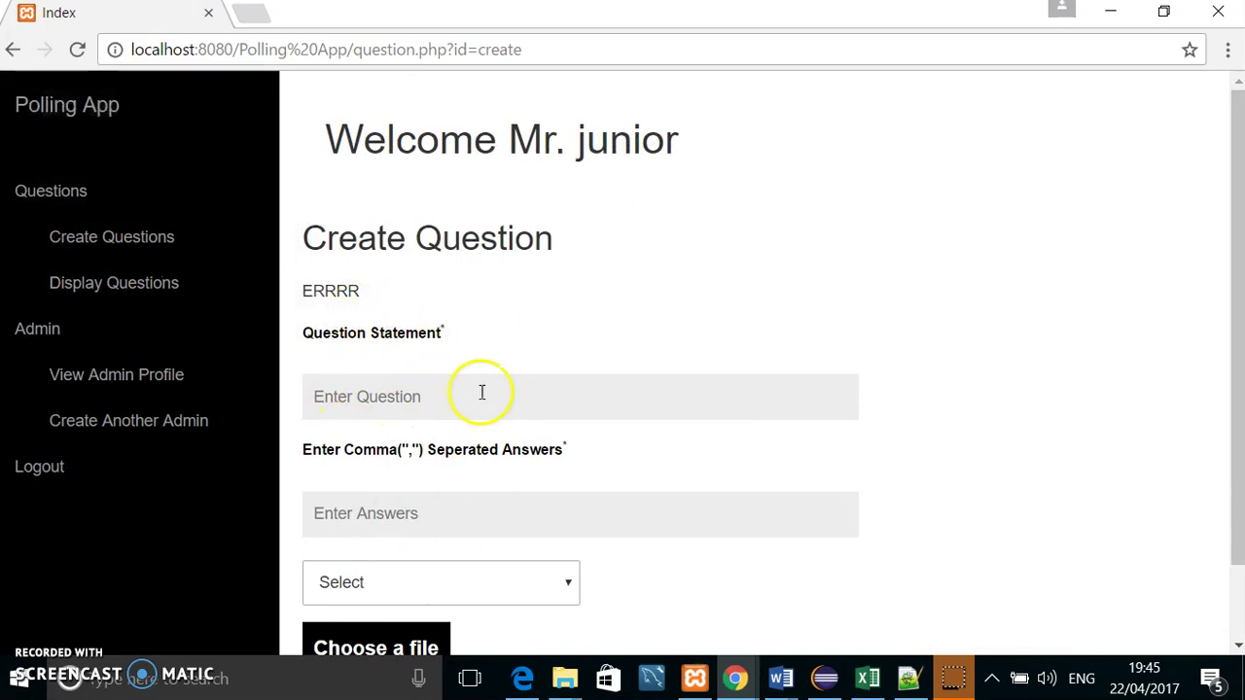
Step: Confirm the new clothes question appears in the list of questions
click(410, 306)
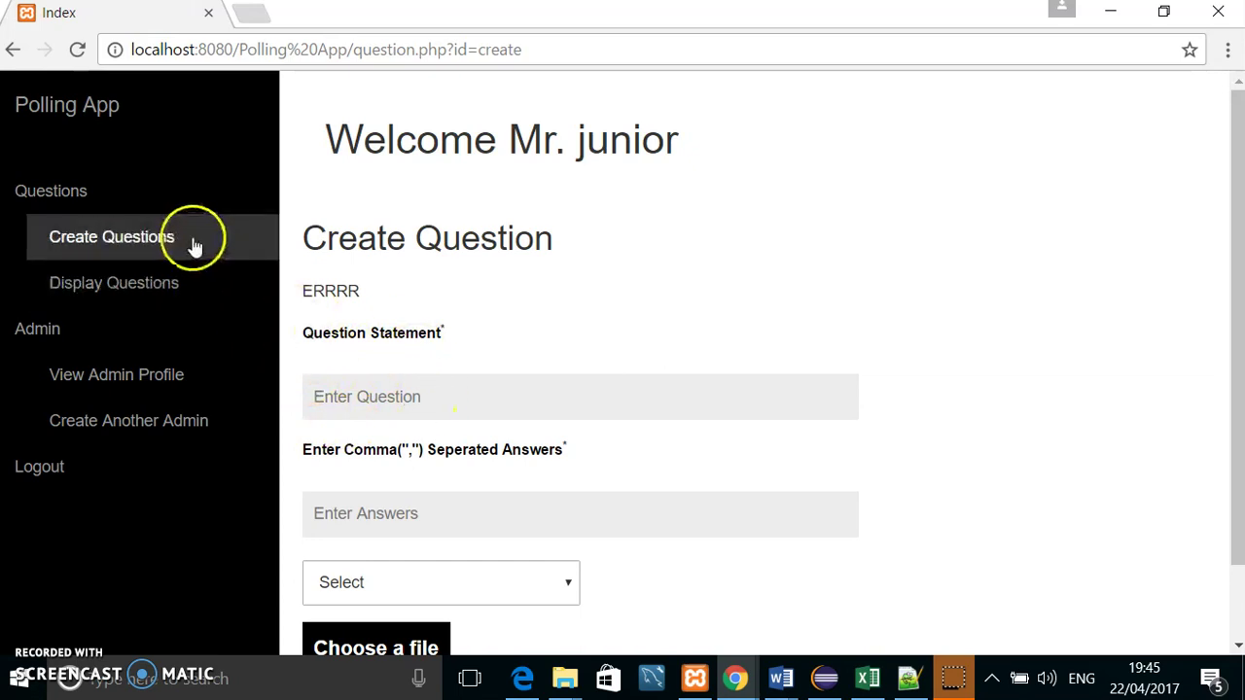
scroll(528, 393, down, 1)
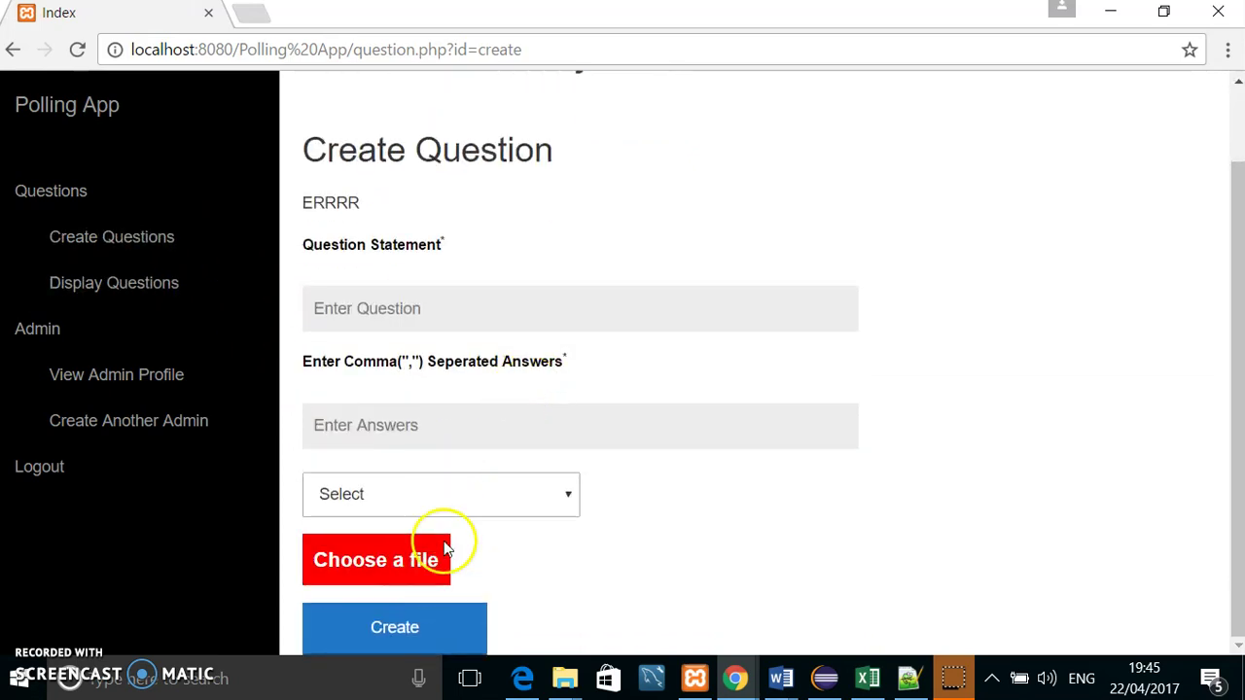
click(133, 285)
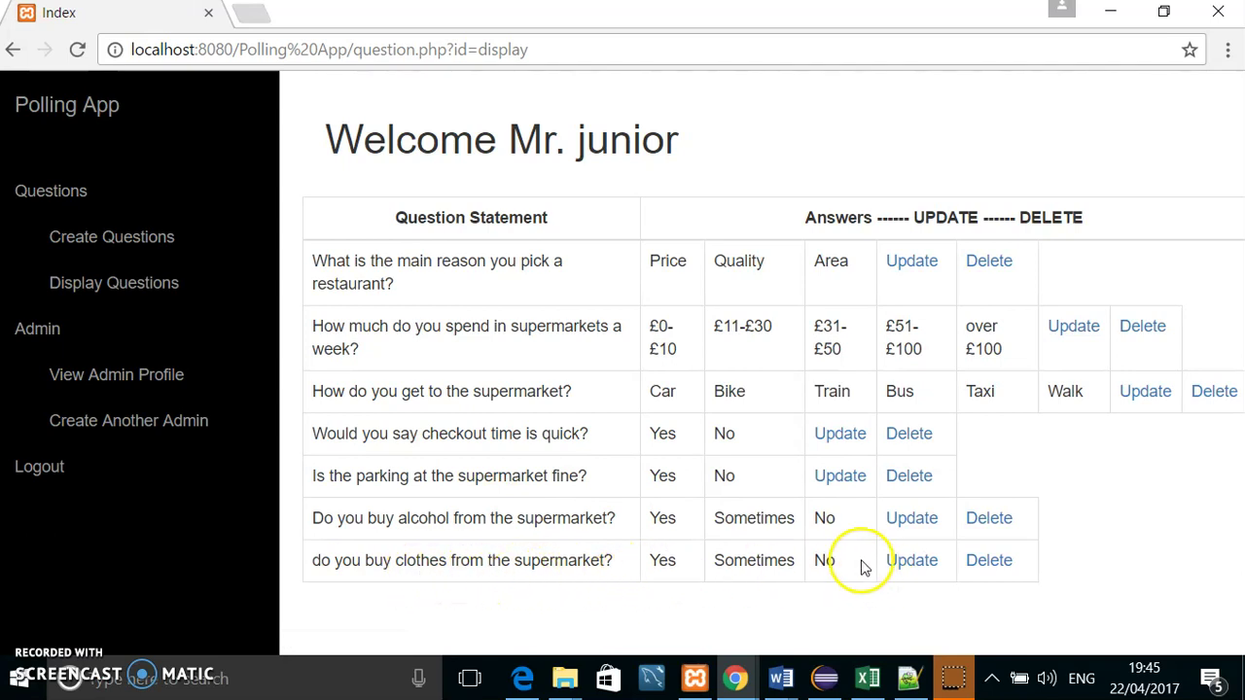
click(561, 49)
click(568, 48)
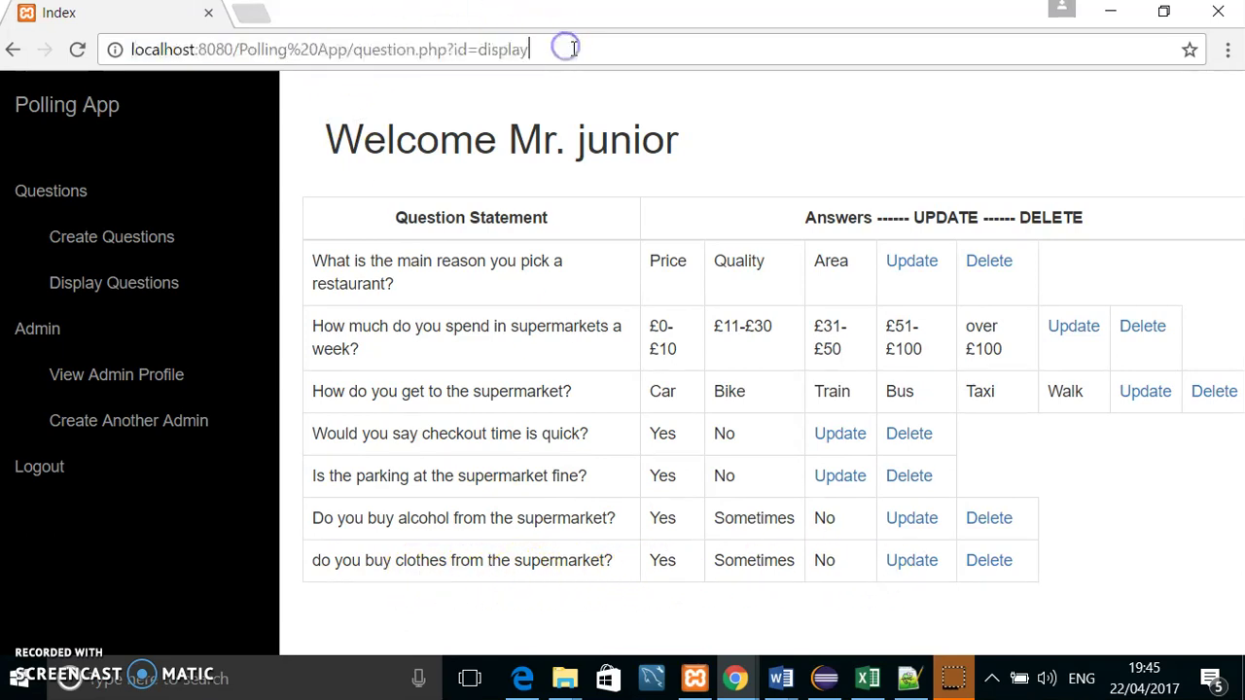
drag(557, 49, 407, 50)
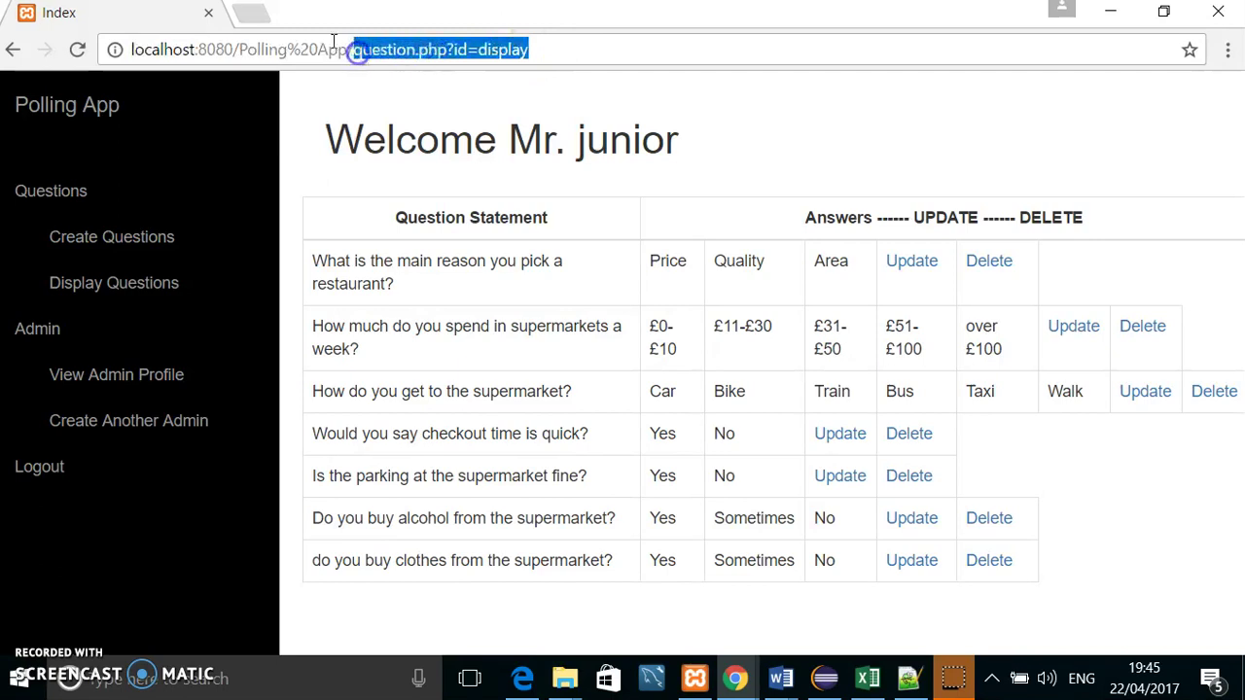
Step: Open user/index.php, vote Sometimes on the clothes question, and verify it shows Sometimes=100.00%
text(user/)
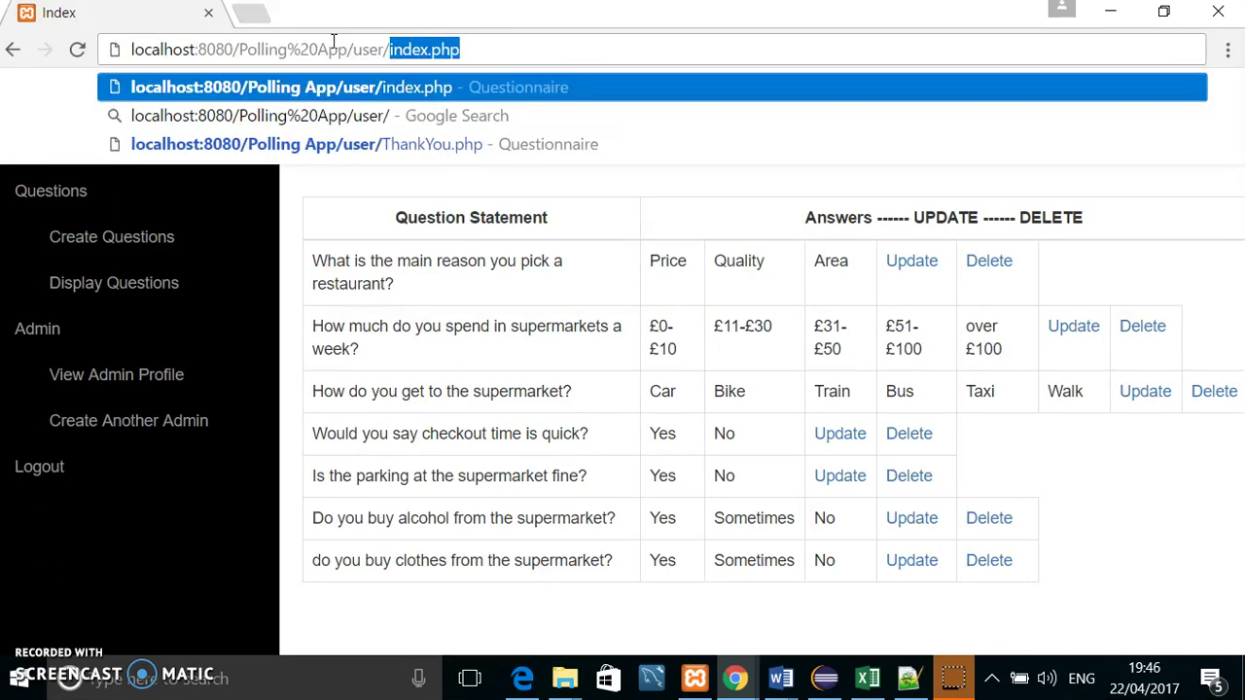
key(Return)
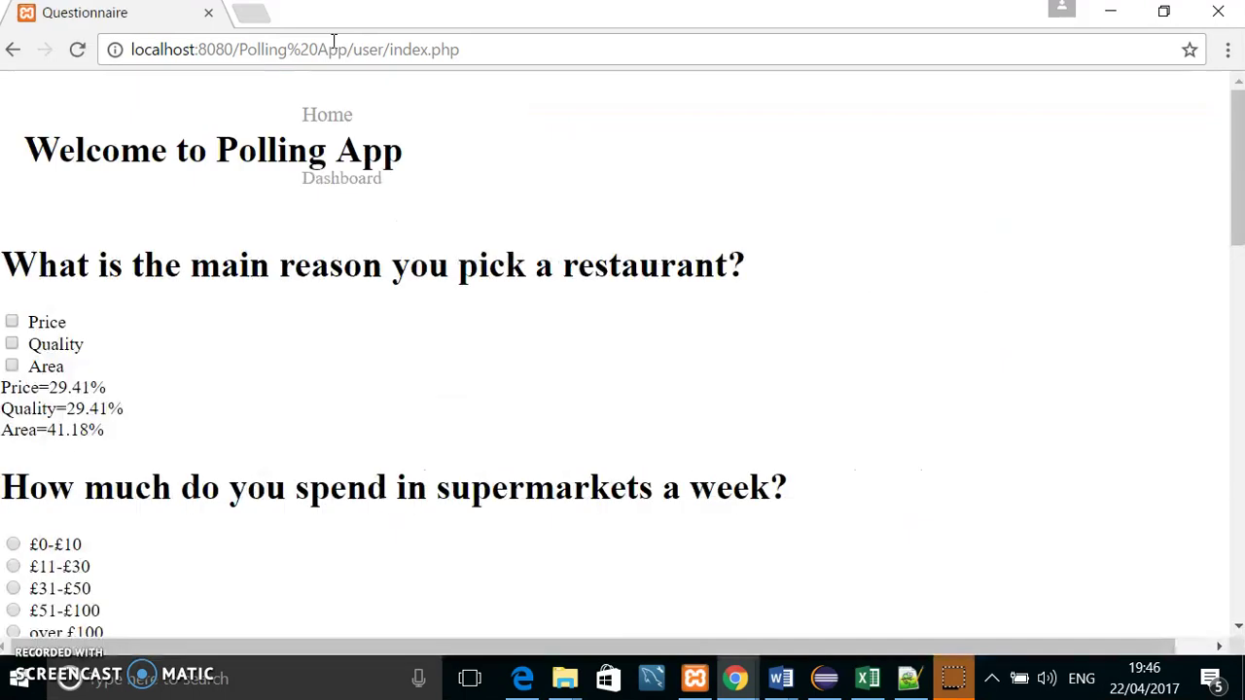
scroll(427, 136, down, 10)
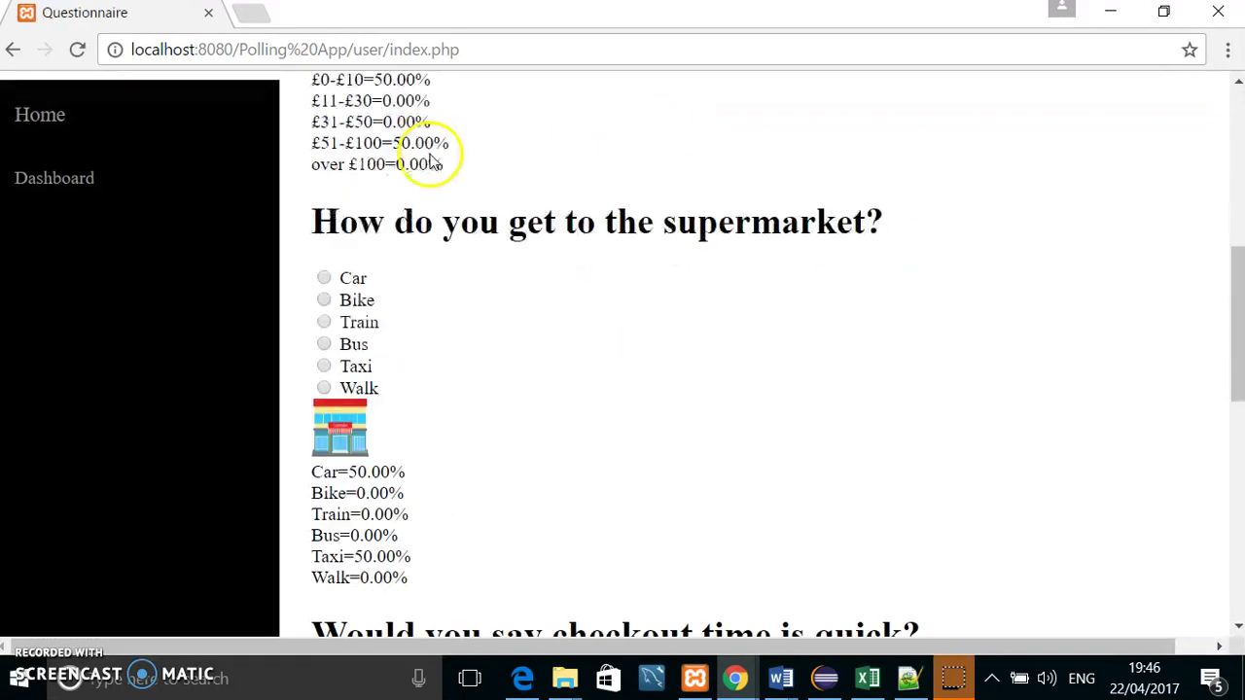
scroll(384, 202, down, 2)
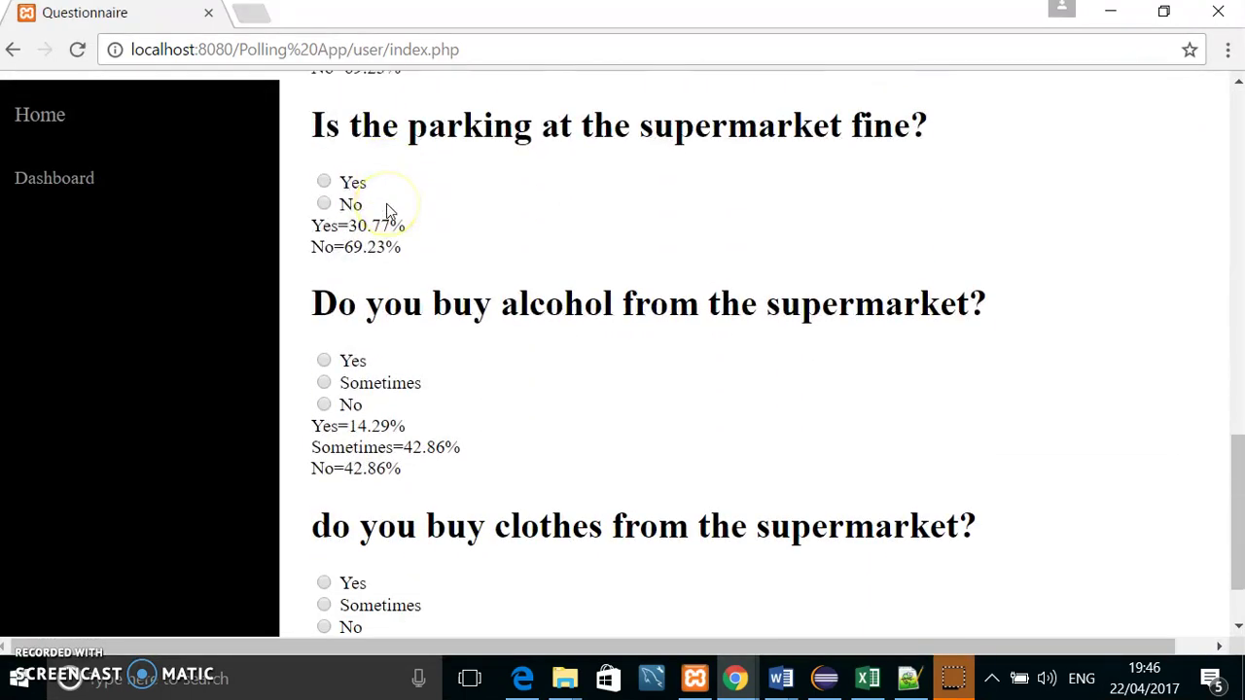
scroll(385, 214, down, 1)
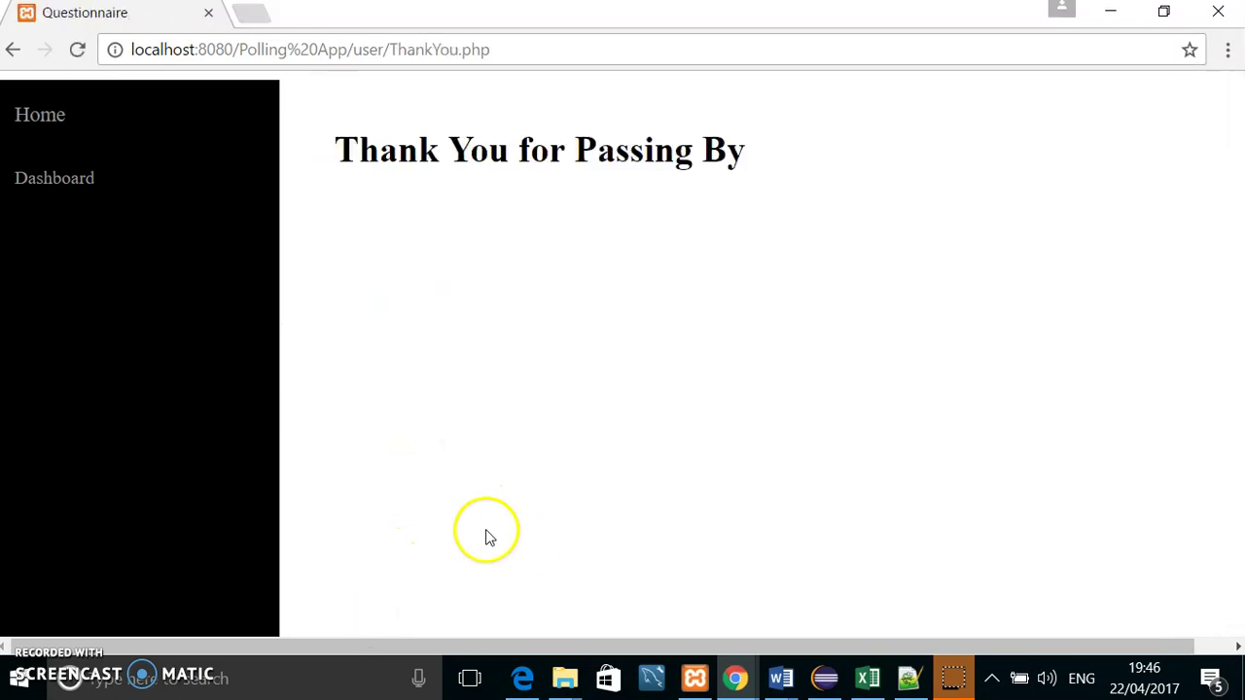
click(44, 115)
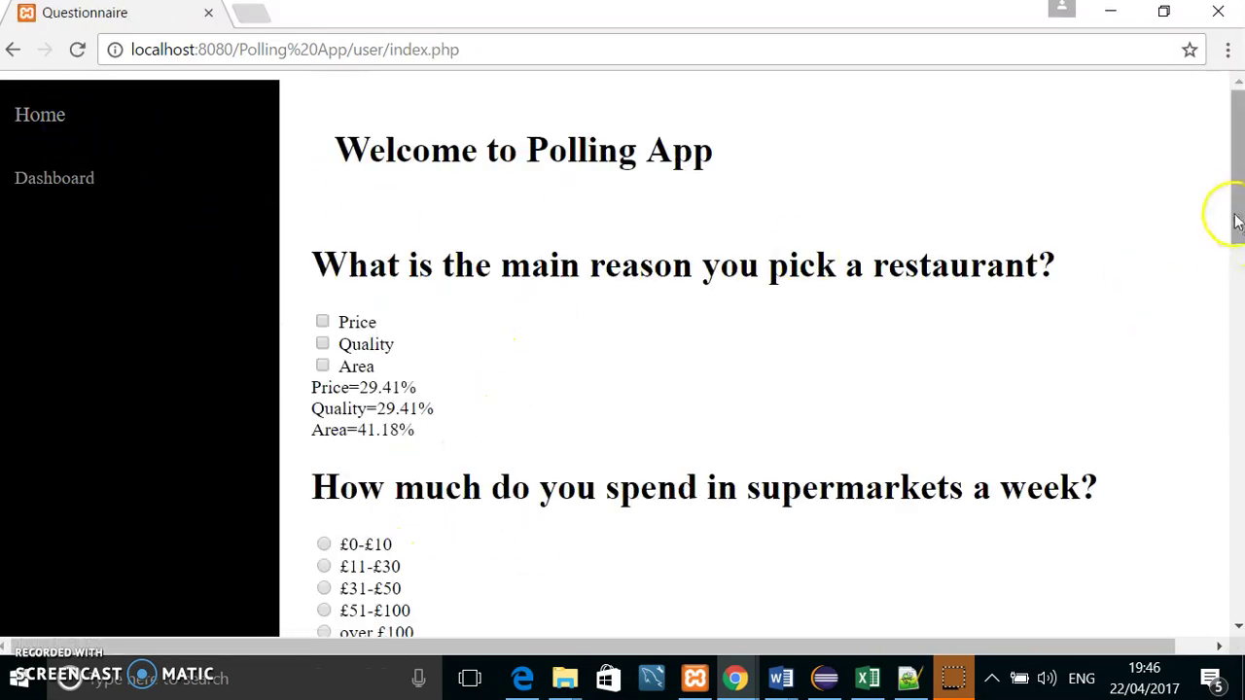
drag(1237, 223, 1237, 592)
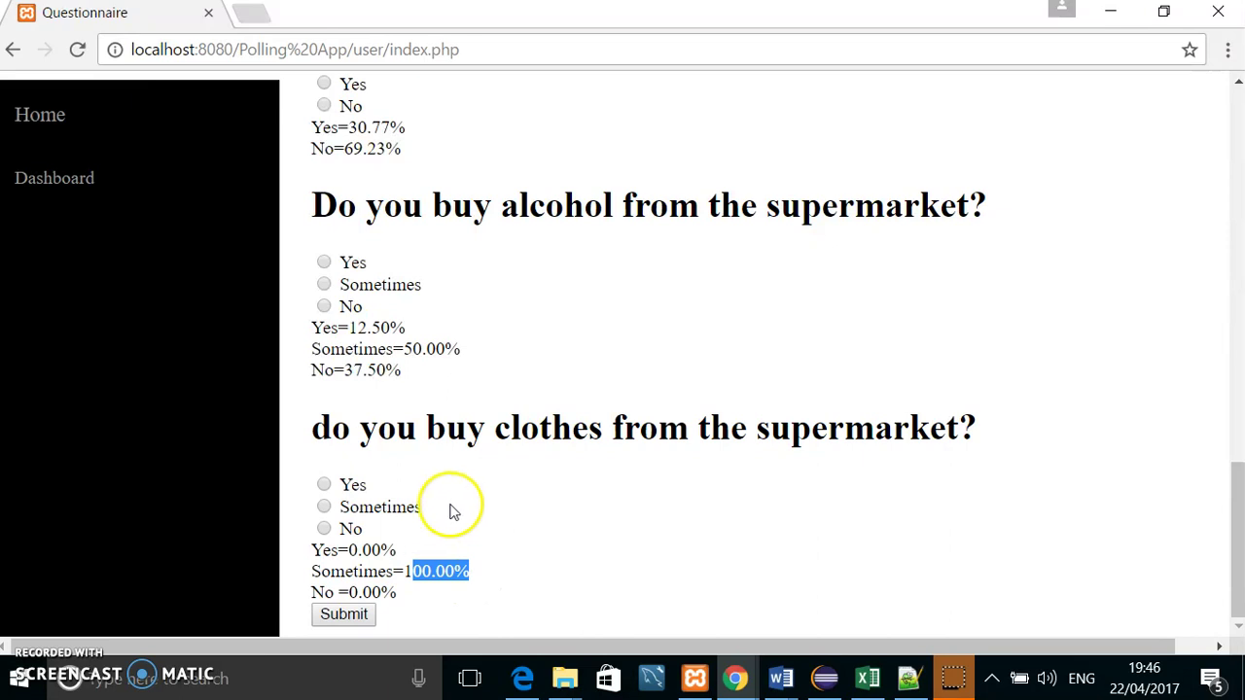
click(595, 527)
scroll(569, 435, up, 1)
scroll(569, 435, up, 15)
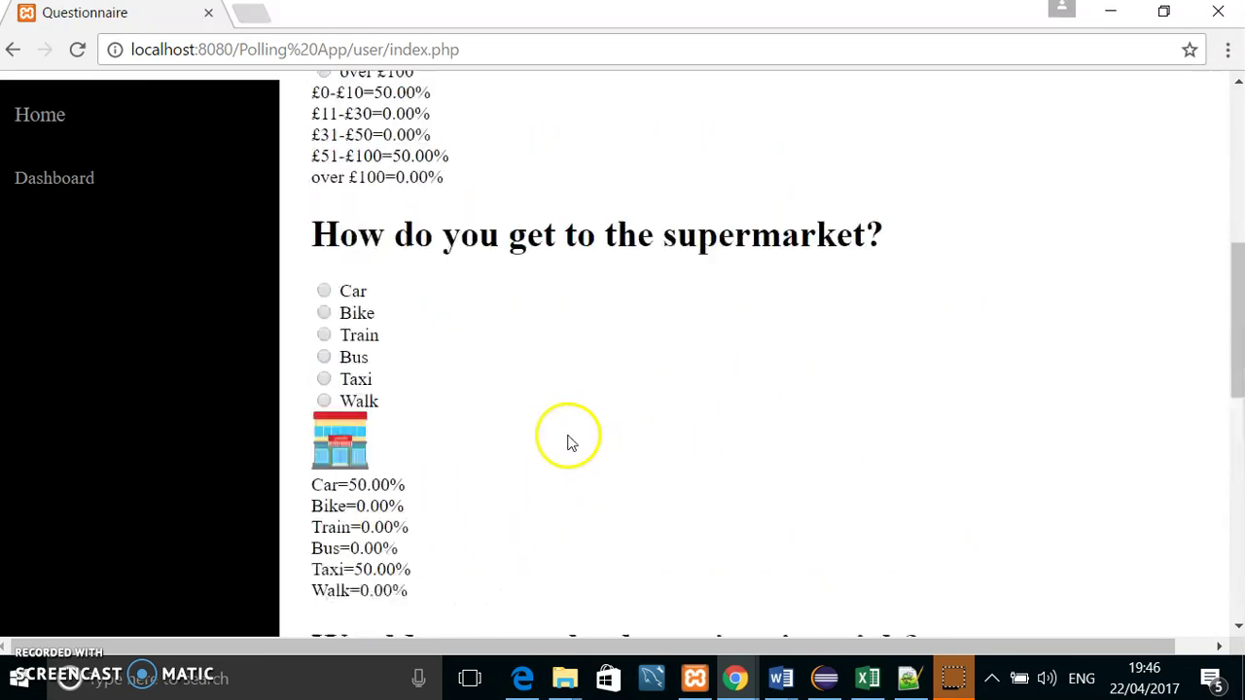
Step: Reload the questionnaire, go back to the admin questions list, and log out
click(43, 130)
click(15, 51)
click(15, 52)
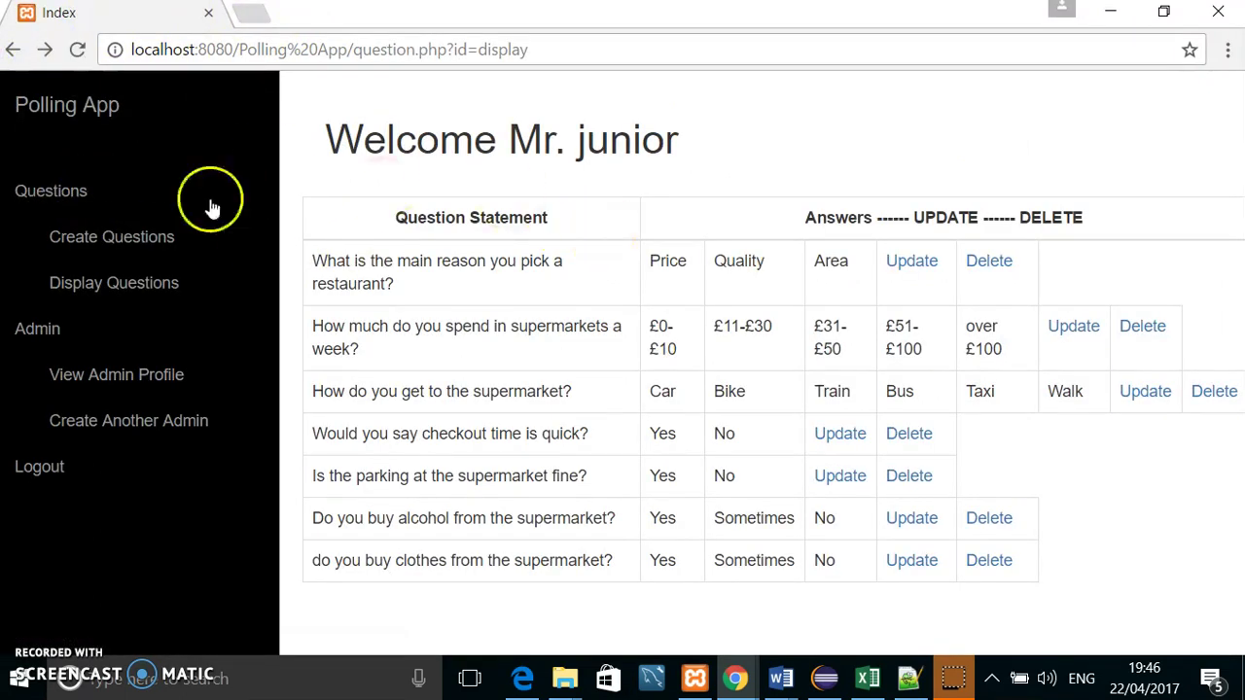
click(53, 461)
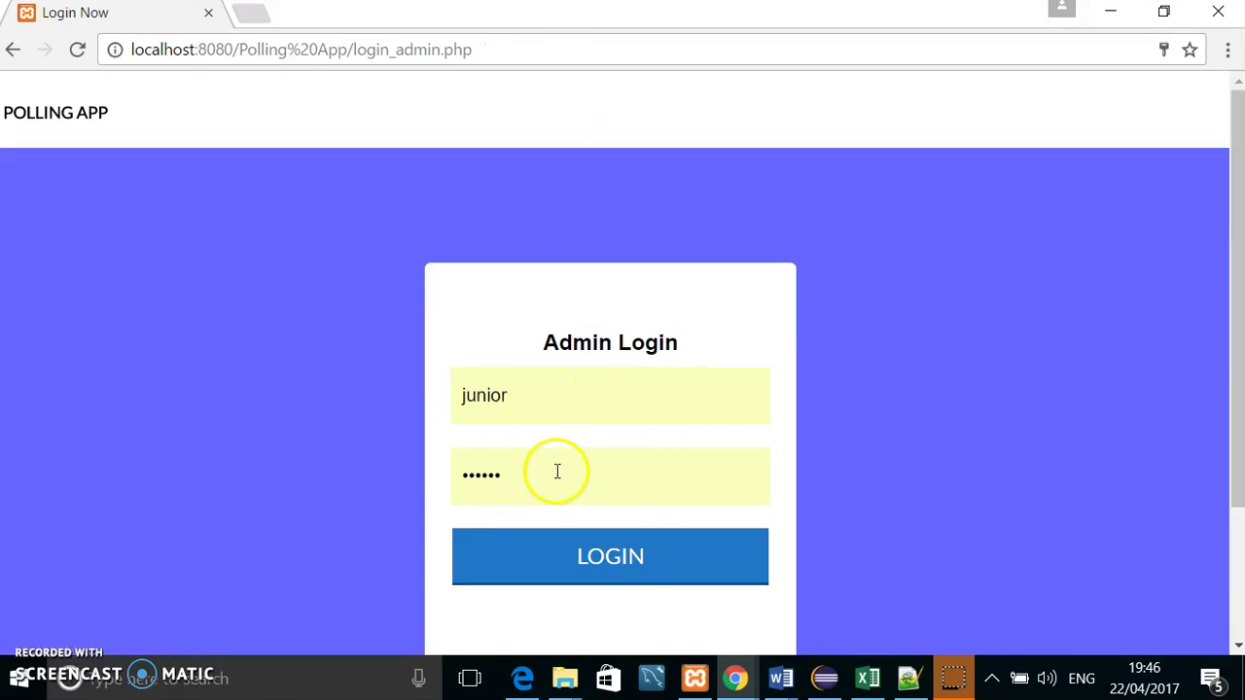
Step: Log back in as junior, then log out again from the sidebar
click(585, 559)
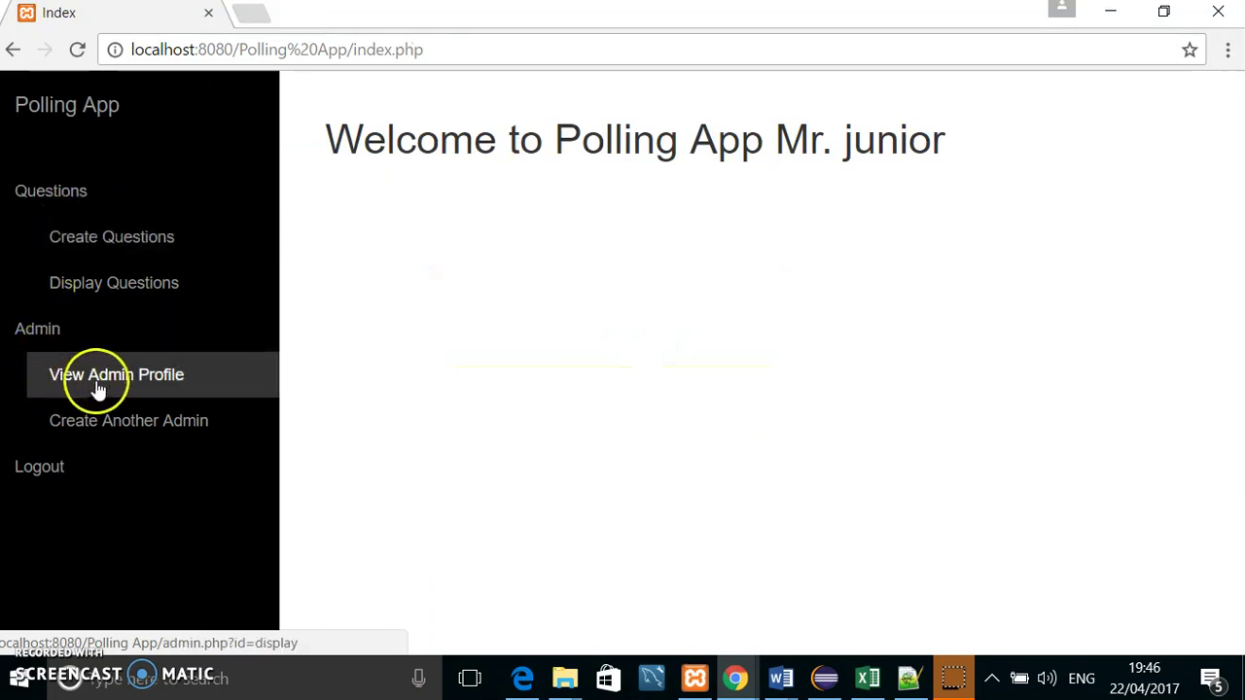
click(18, 336)
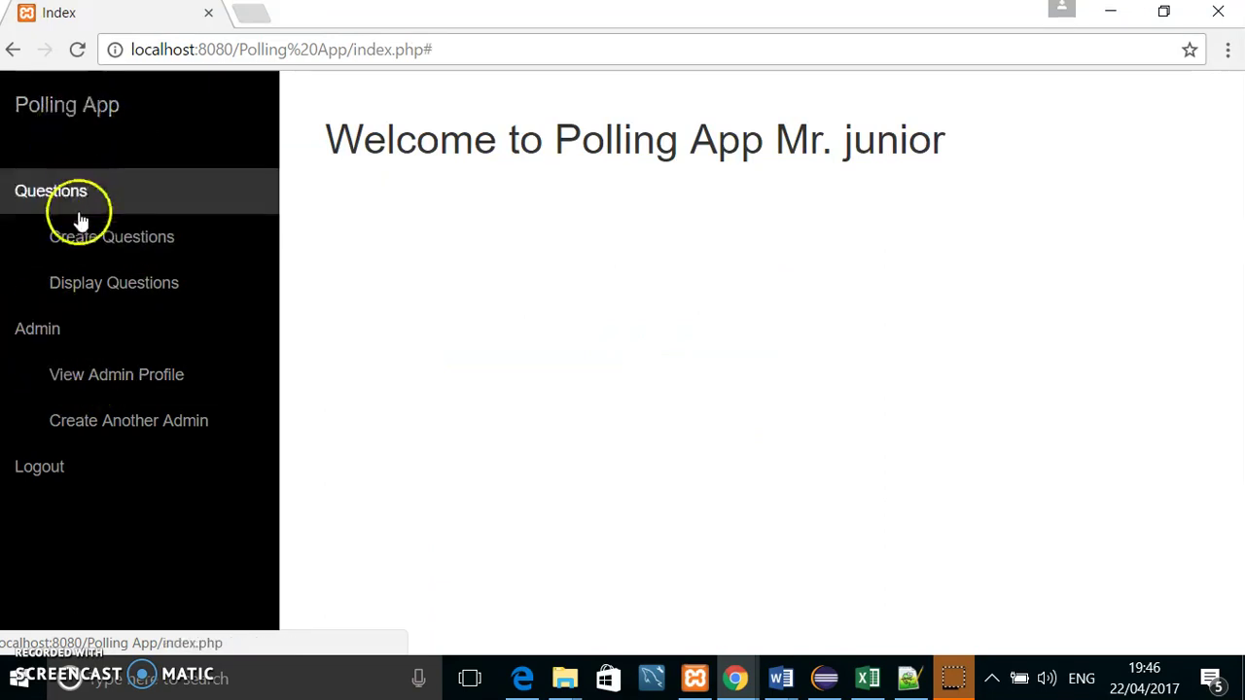
click(48, 477)
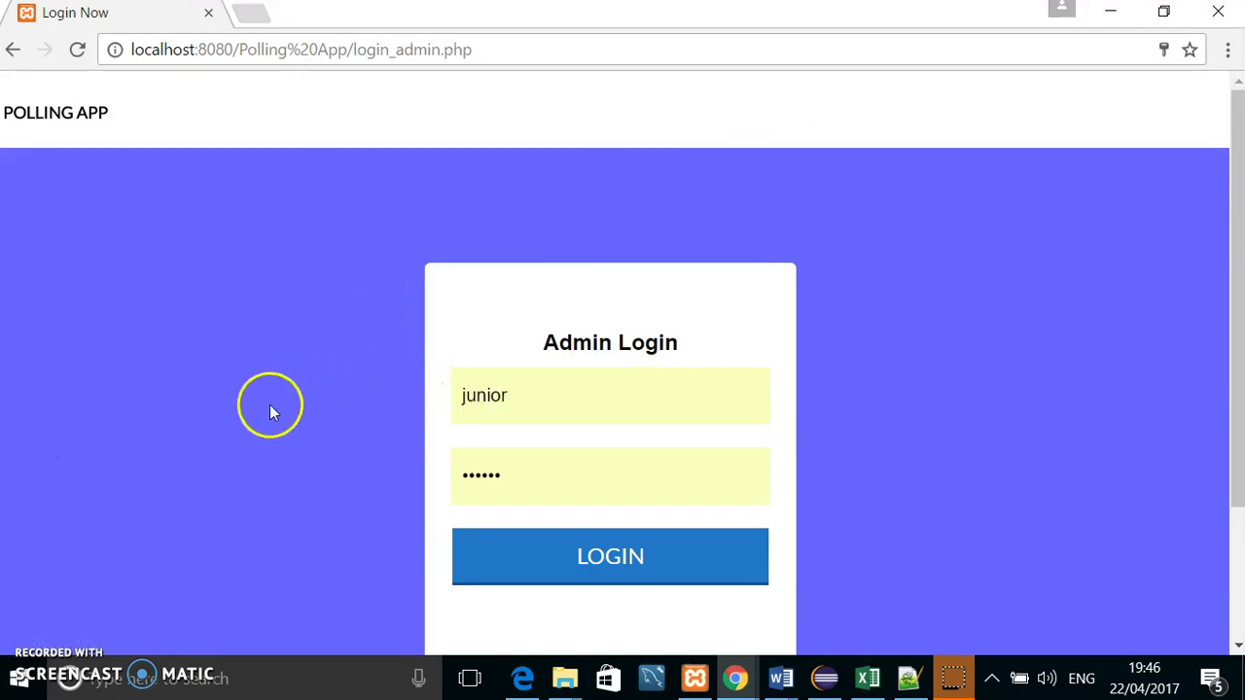